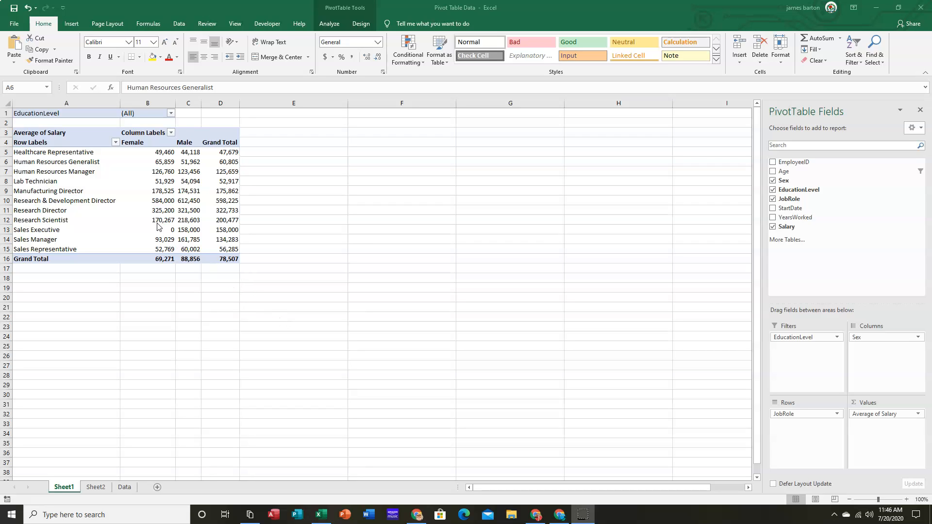
- Examine the employee records on the Data sheet from the first row to the last and return to Sheet1
click(127, 488)
scroll(204, 240, down, 16)
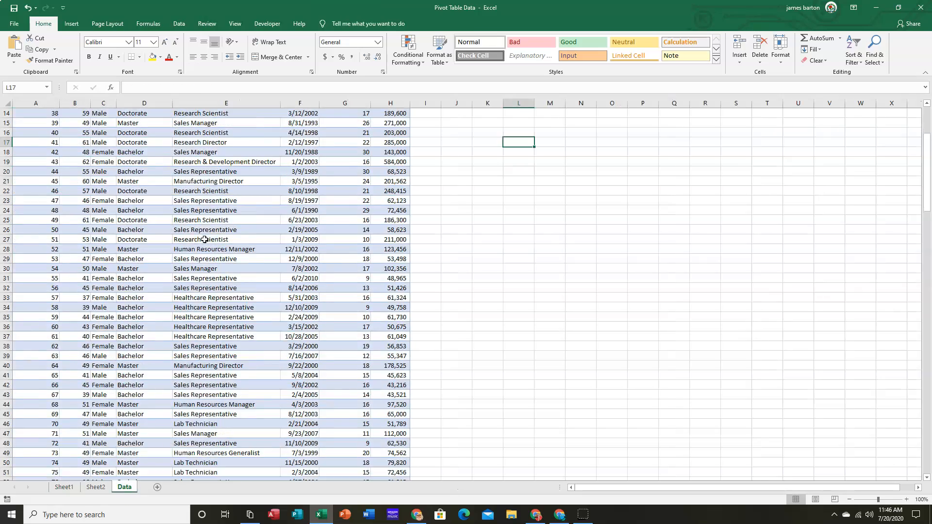
scroll(256, 251, down, 20)
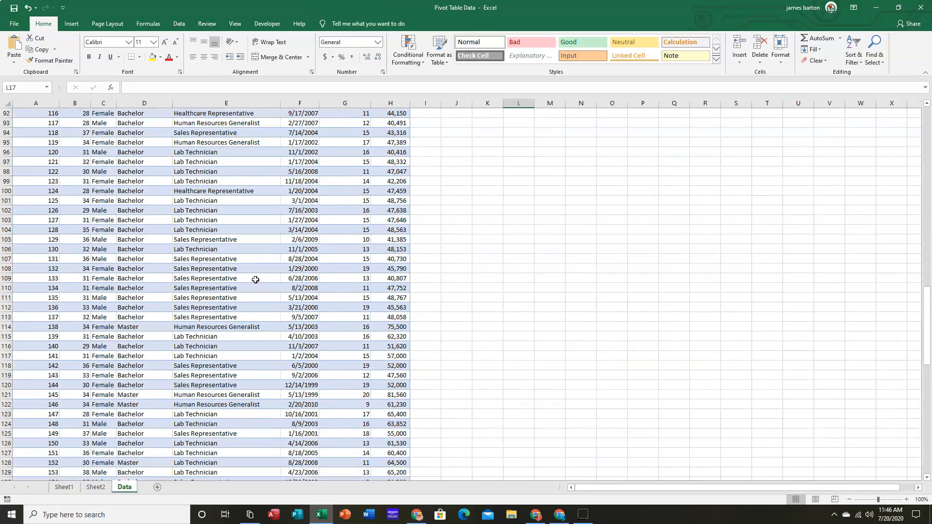
scroll(274, 282, down, 6)
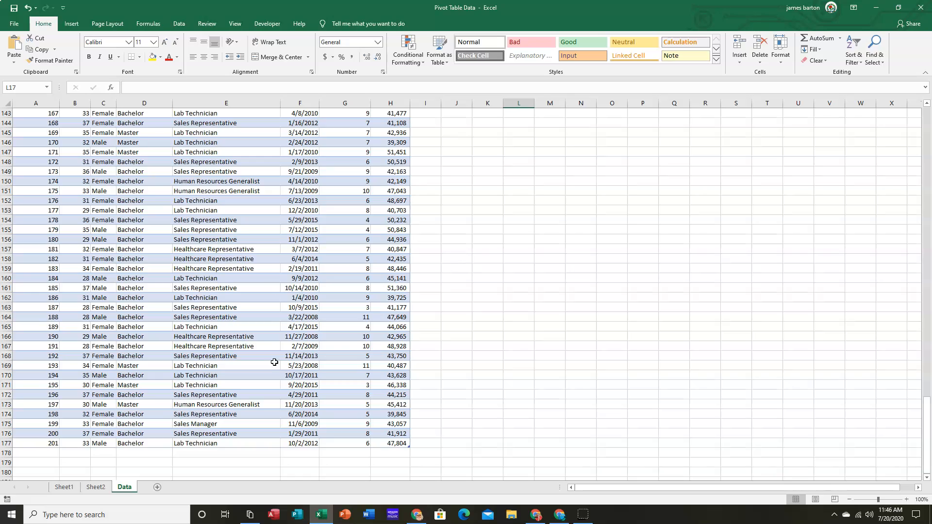
scroll(277, 362, up, 20)
scroll(279, 360, up, 20)
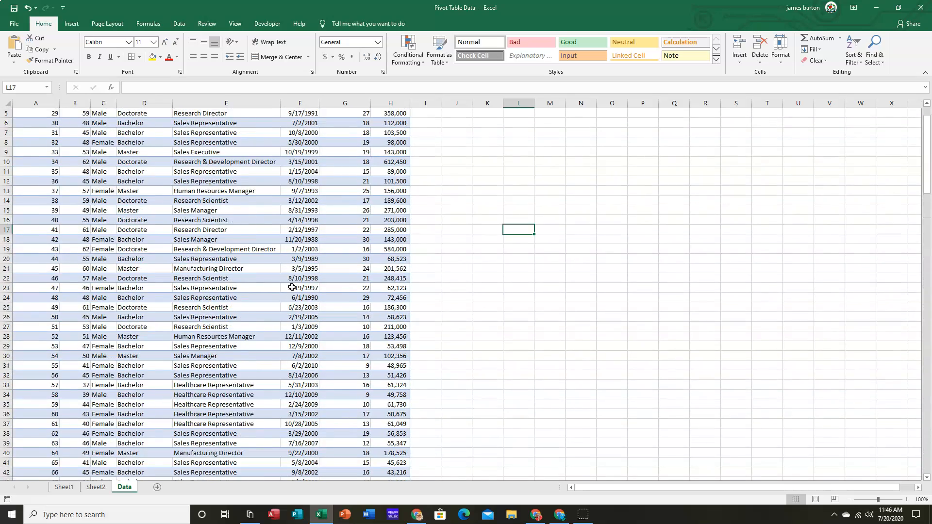
scroll(291, 288, up, 2)
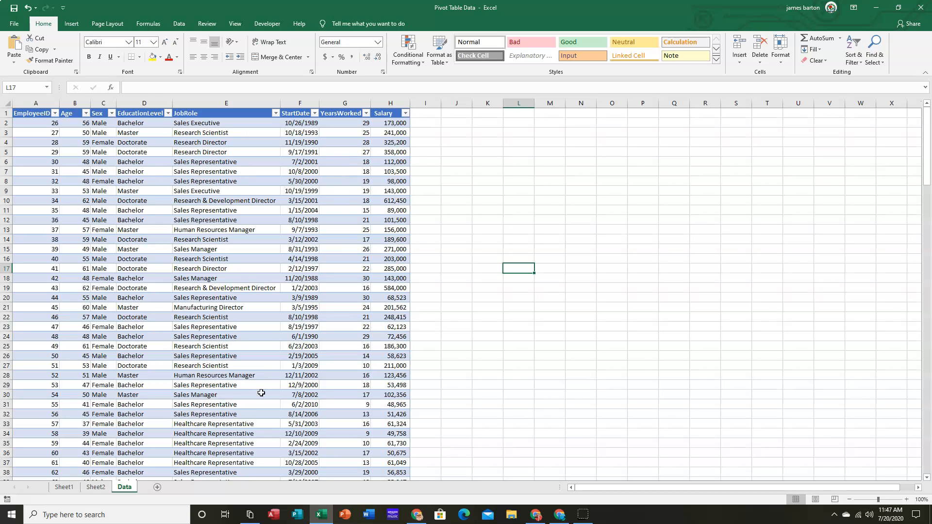
click(64, 487)
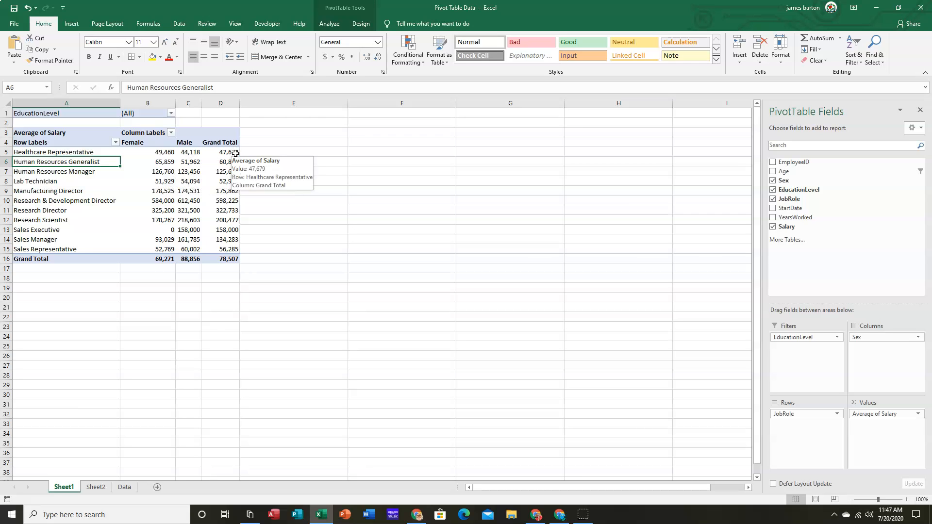
- Filter the pivot table on Sheet1 by EducationLevel so that only Doctorate is included
click(170, 114)
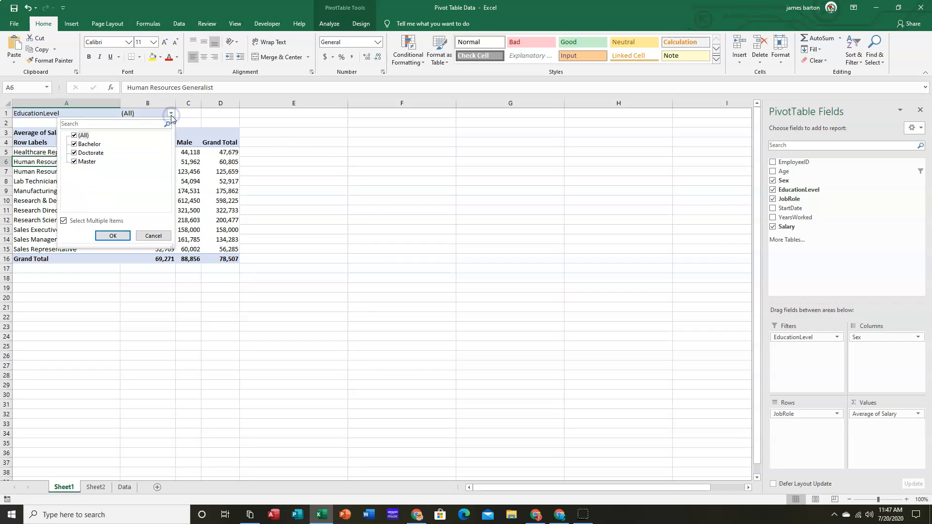
click(73, 144)
click(74, 161)
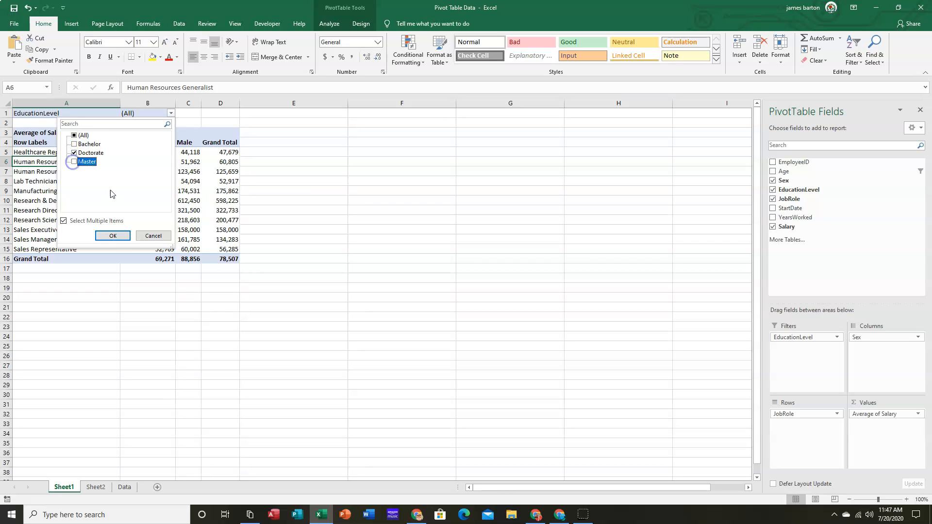
click(113, 236)
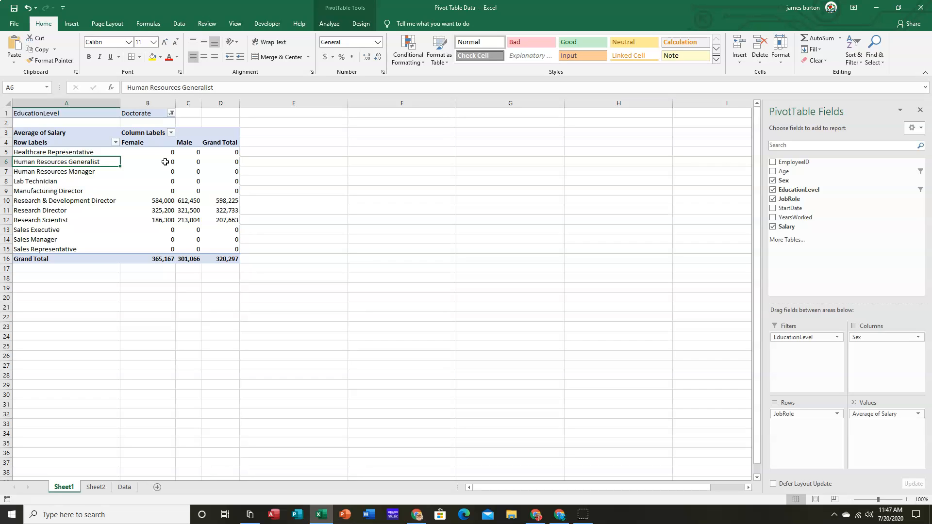
- Reset the EducationLevel filter to all levels and remove that field from the pivot table's report filters
click(172, 114)
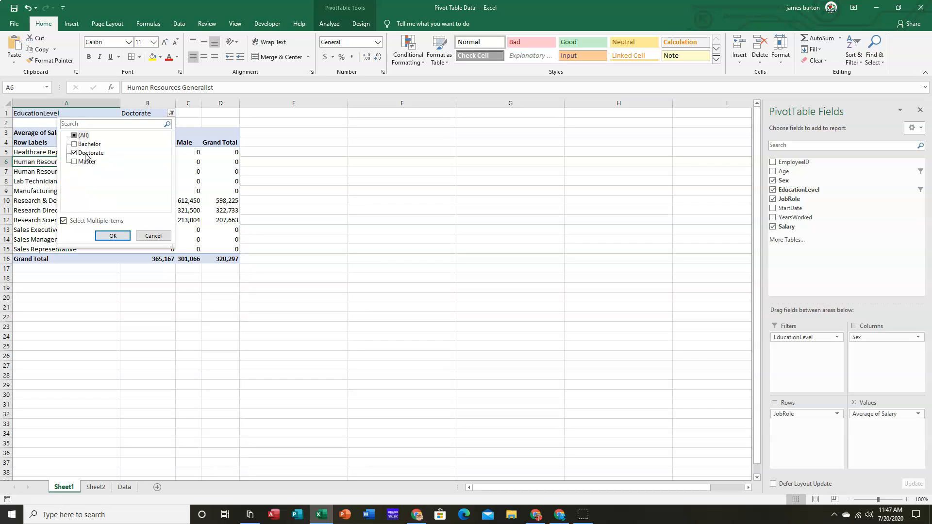
click(74, 136)
click(112, 236)
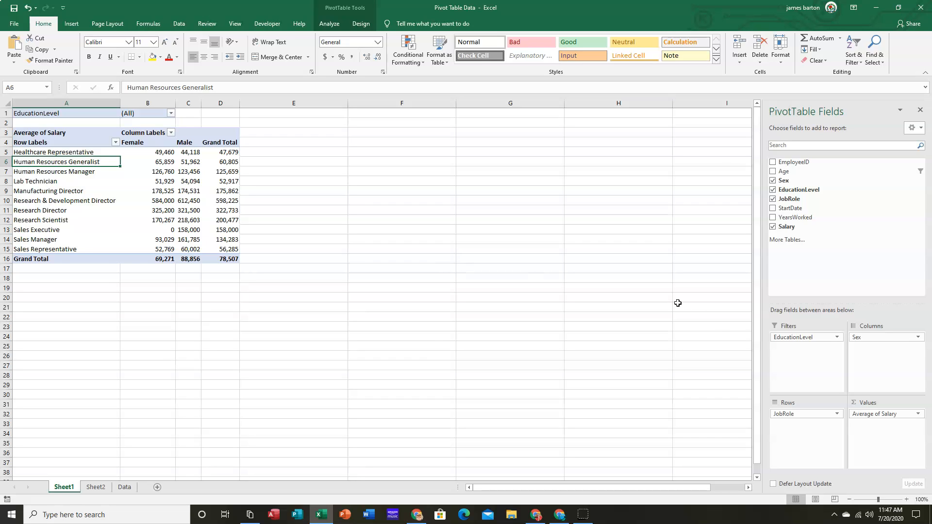
drag(811, 342, 841, 272)
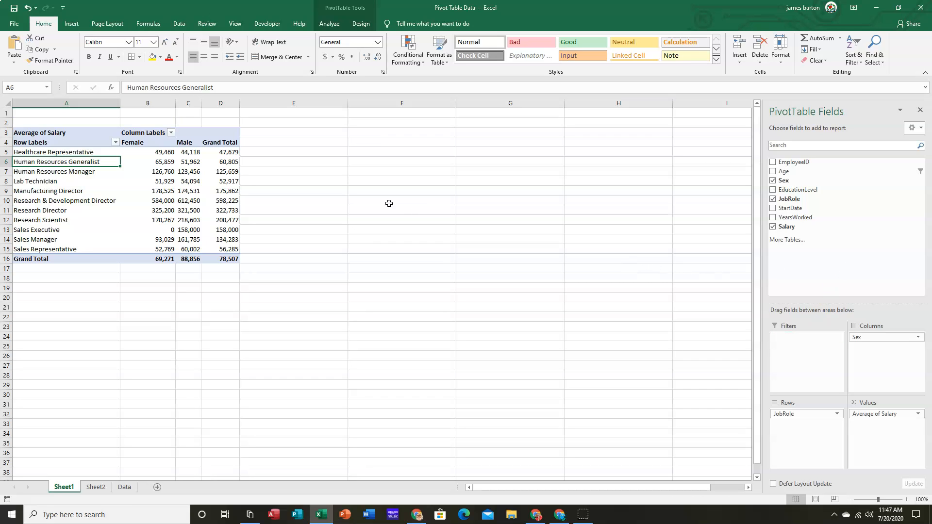
- Insert slicers for the Sex and EducationLevel fields of the salary pivot table
click(328, 25)
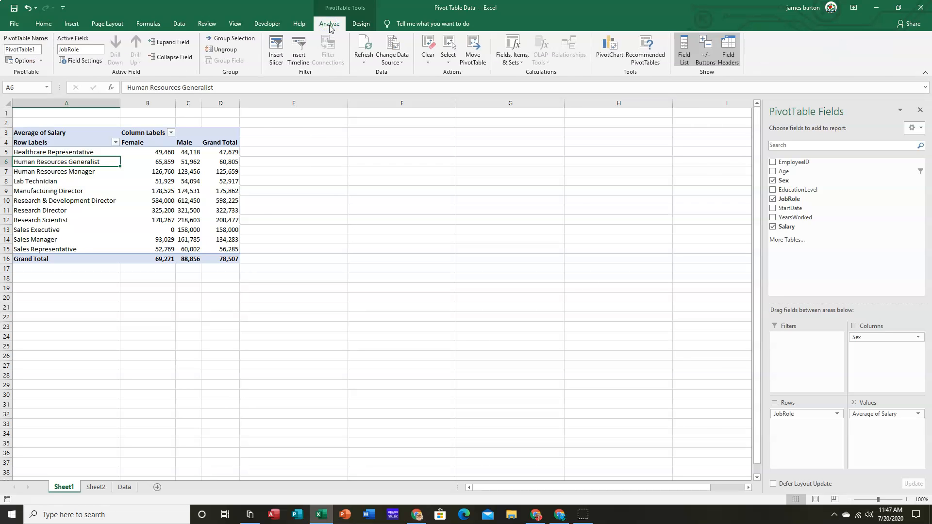
click(277, 54)
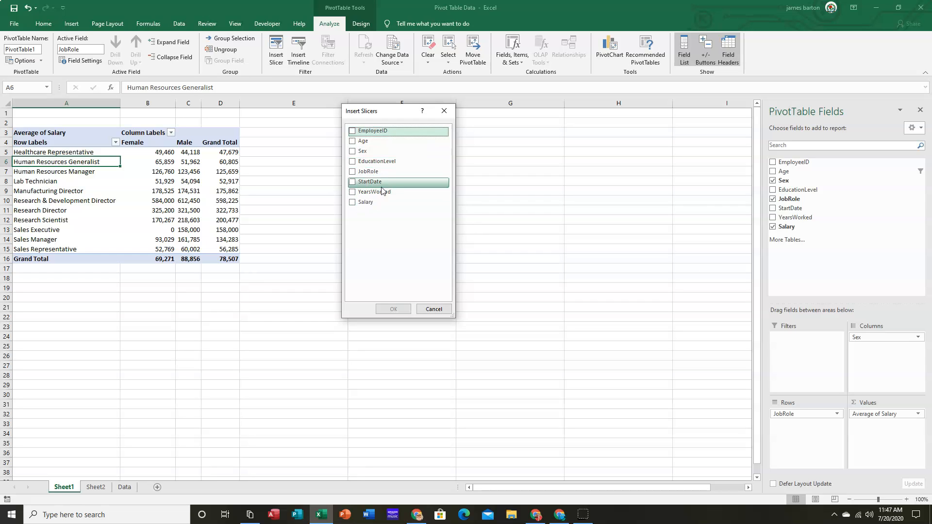
click(353, 162)
click(353, 151)
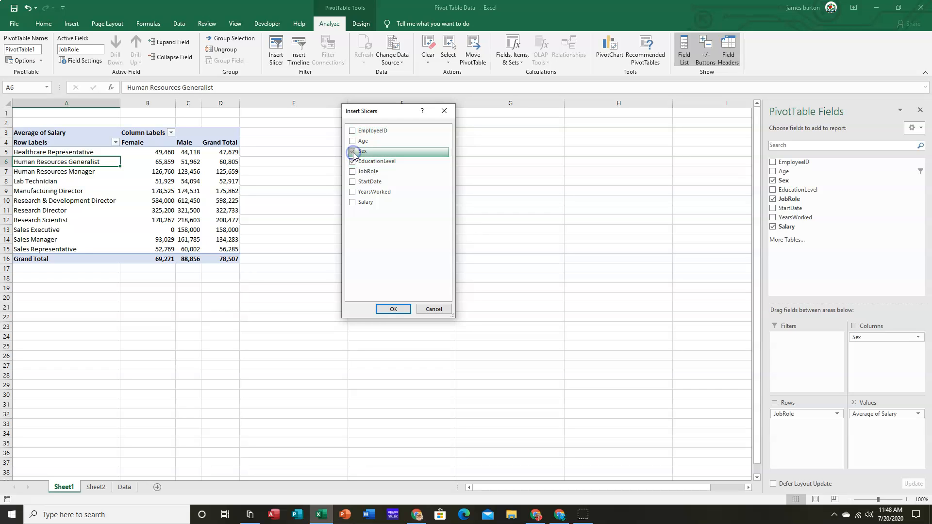
click(406, 309)
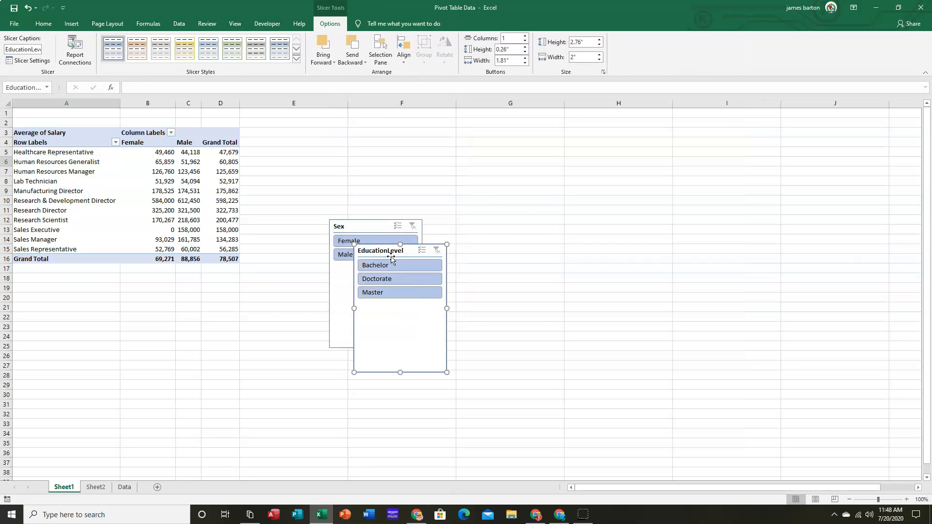
- Place the EducationLevel slicer directly beside the Sex slicer, trying a green slicer style on it before restoring the blue one
drag(391, 249, 463, 227)
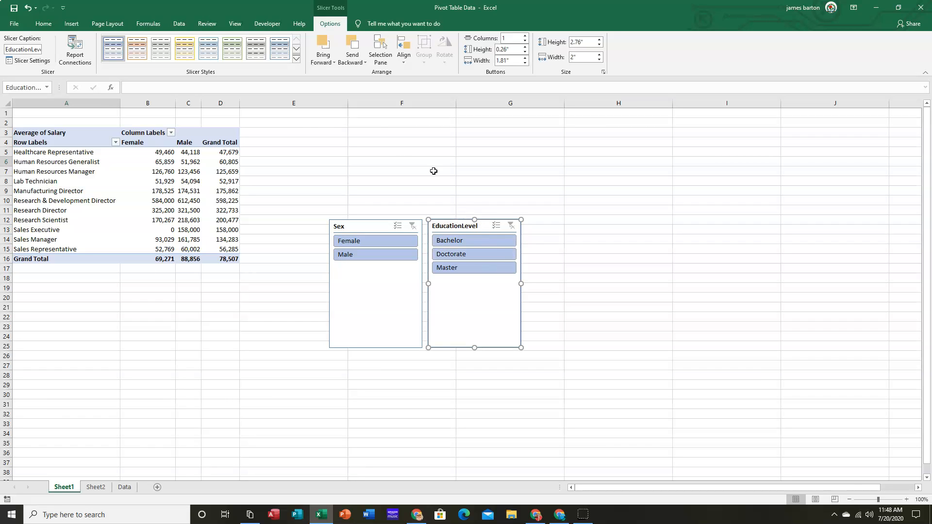
click(234, 55)
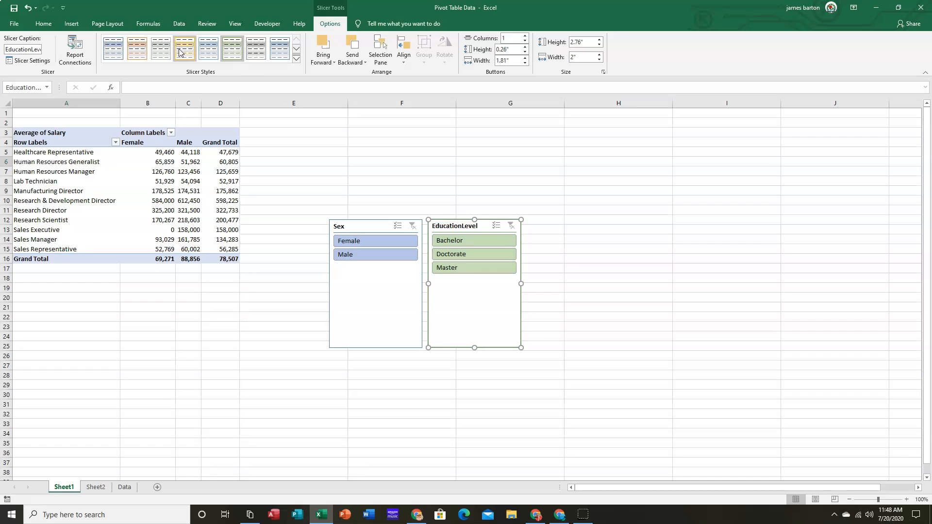
click(118, 51)
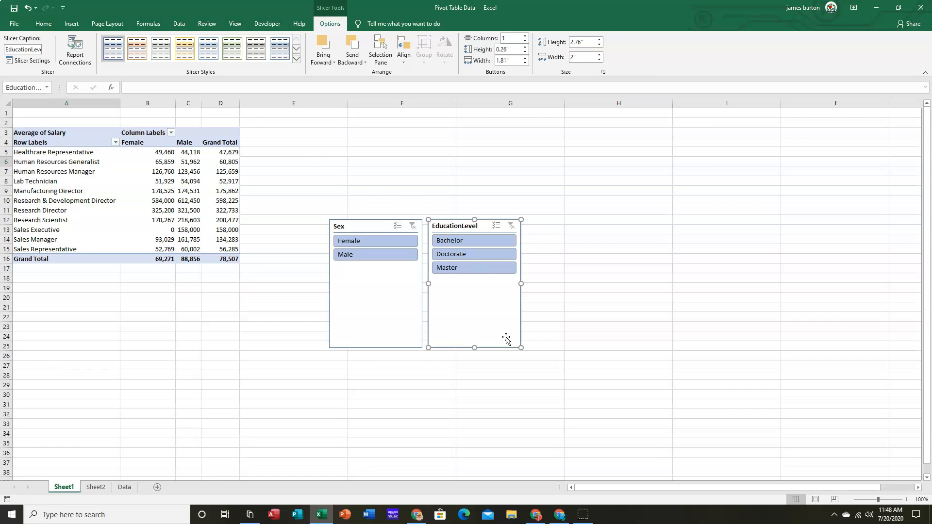
- Use the slicers to filter the pivot table to Female employees, switching the education level from Doctorate to Bachelor and finally Master
click(480, 254)
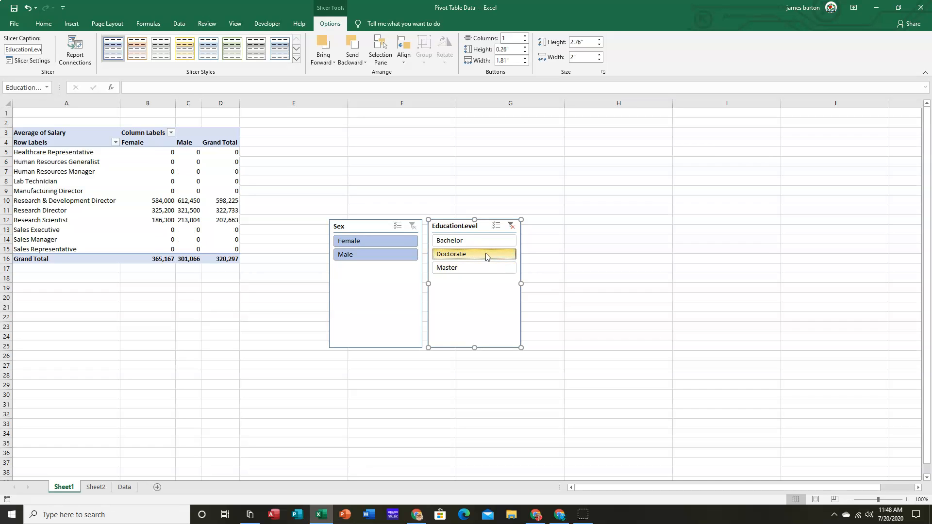
click(372, 241)
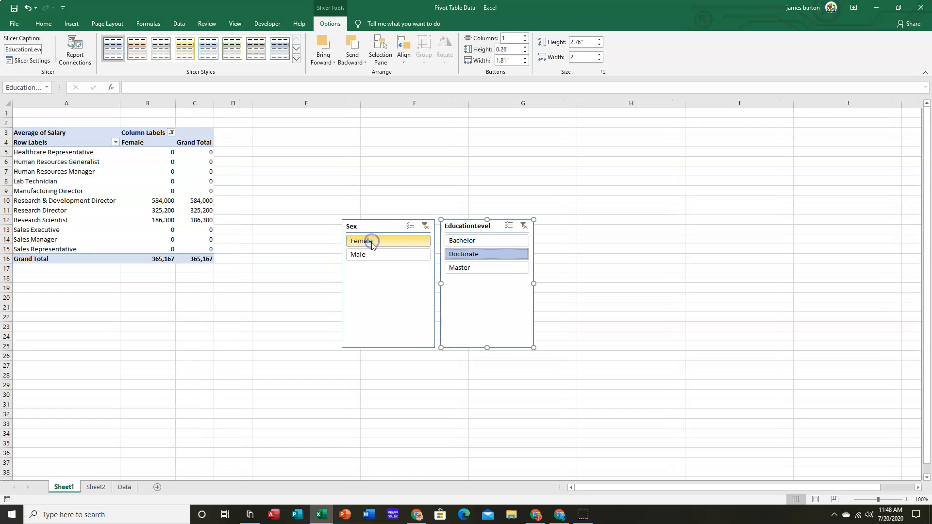
click(478, 243)
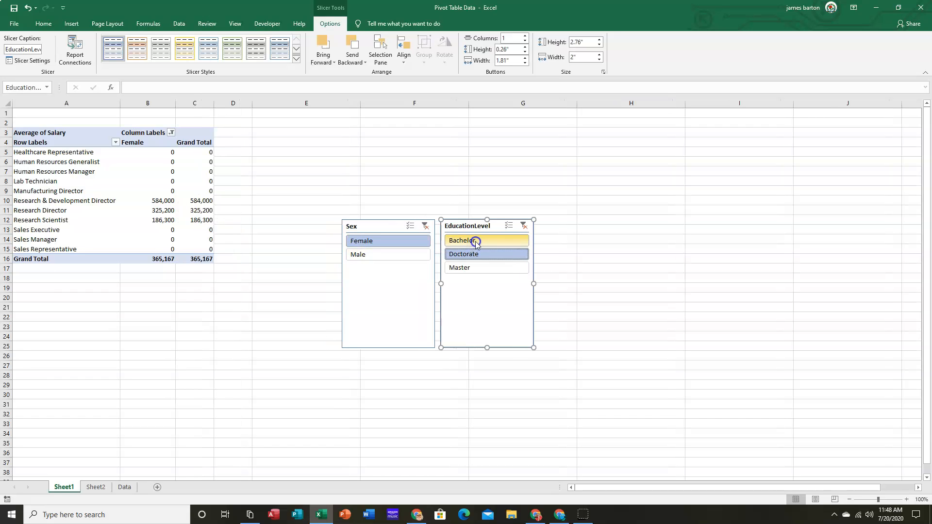
click(488, 266)
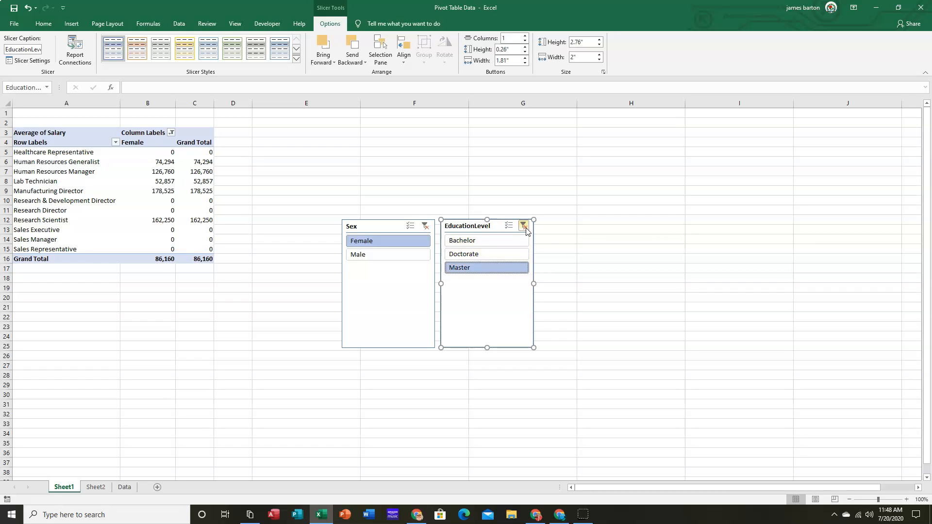
- Enable multiple selection in the EducationLevel slicer to add Doctorate to Master, and clear the filters of both slicers
click(509, 226)
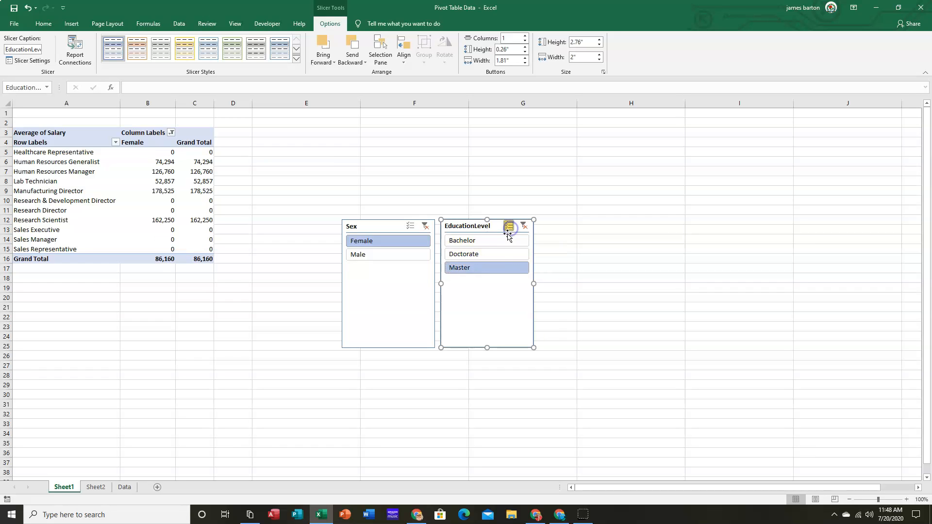
click(486, 256)
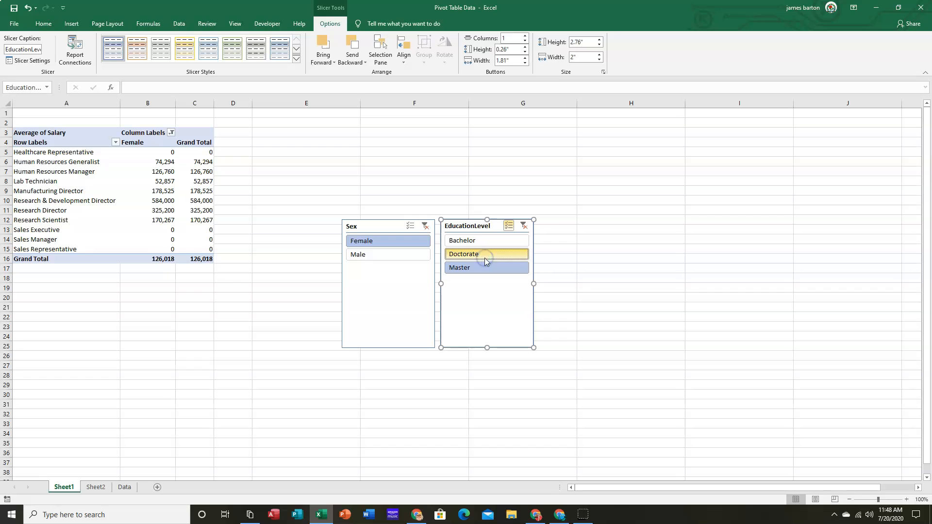
click(425, 226)
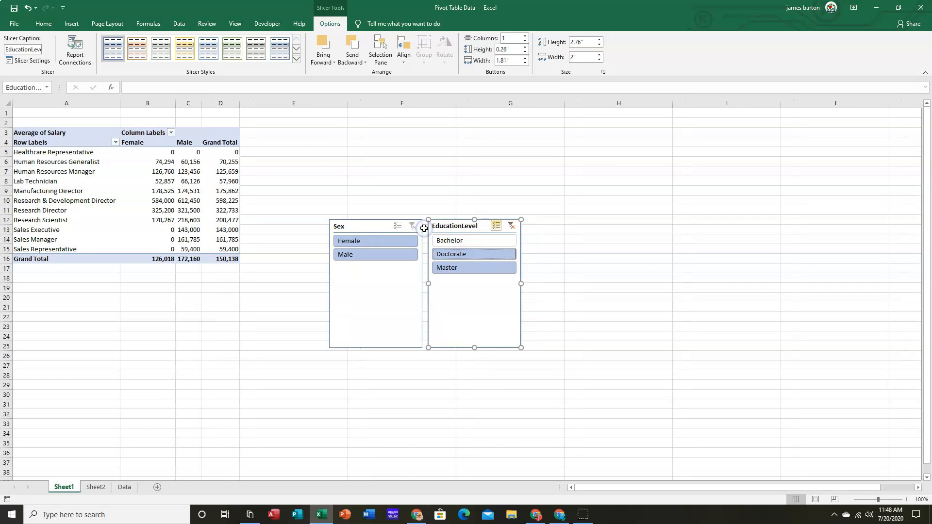
click(511, 229)
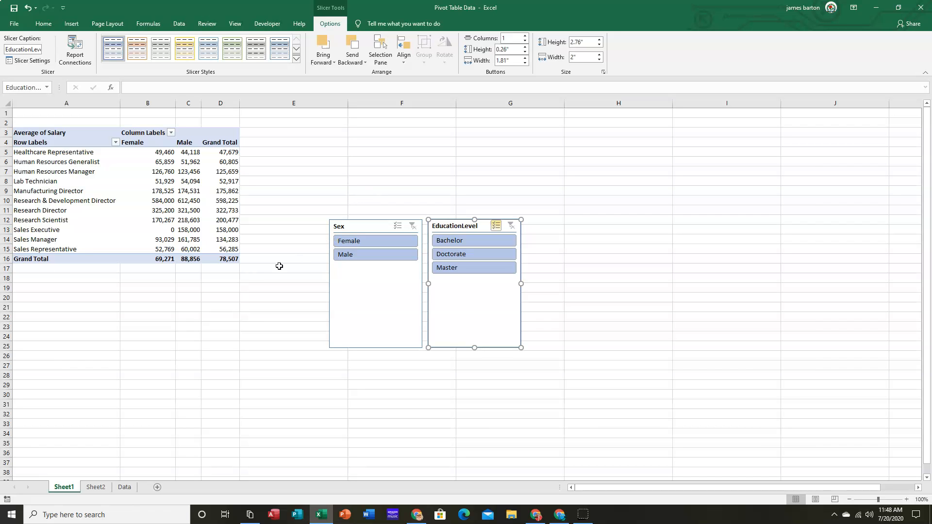
- On Sheet2, add JobRole to the pivot table's values as a count and rename that value field Employees
click(96, 487)
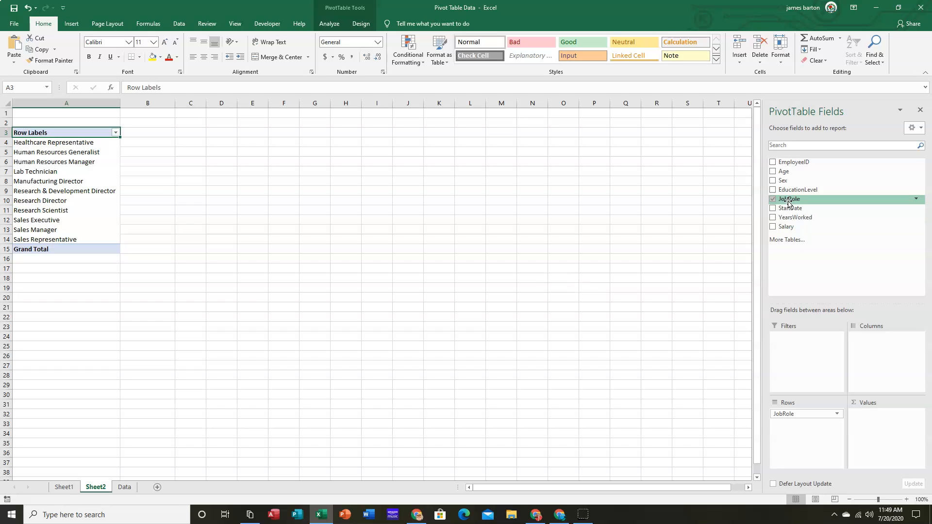
drag(788, 200, 890, 424)
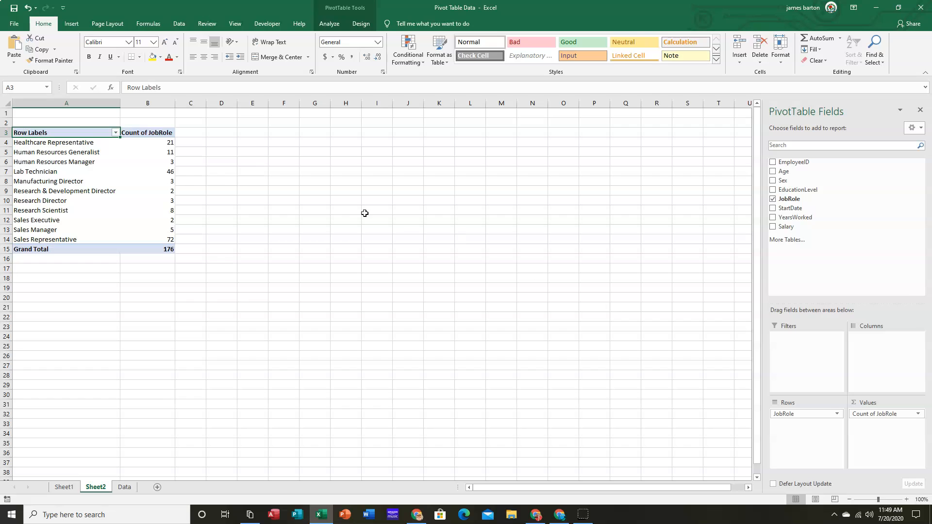
mouse_move(132, 154)
click(150, 133)
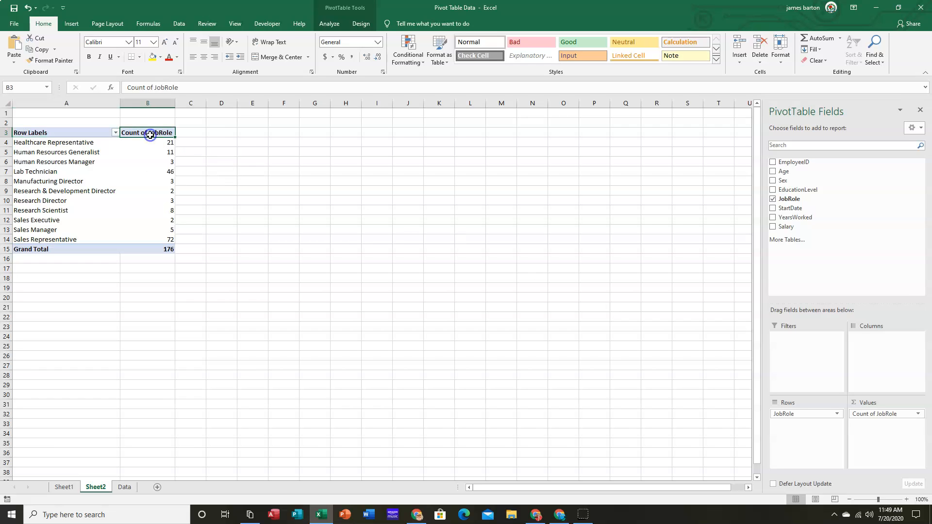
click(330, 24)
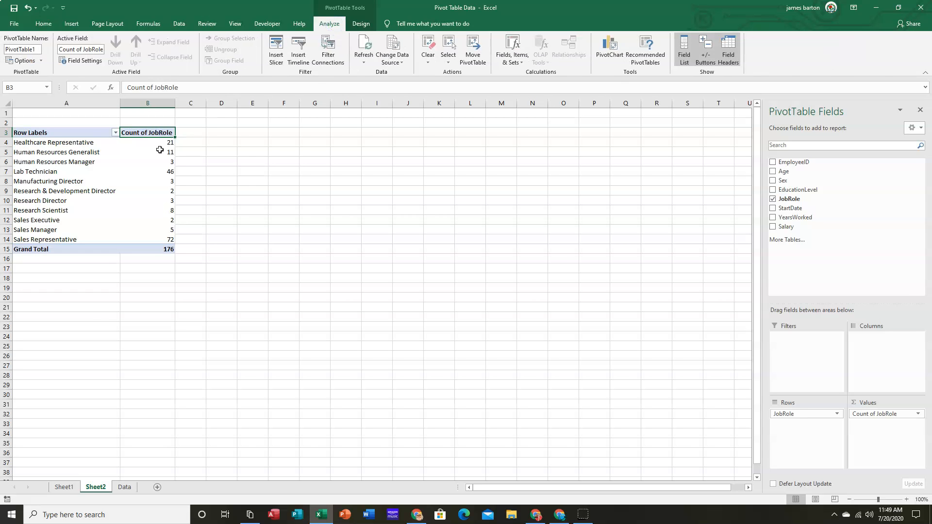
mouse_move(157, 150)
click(92, 49)
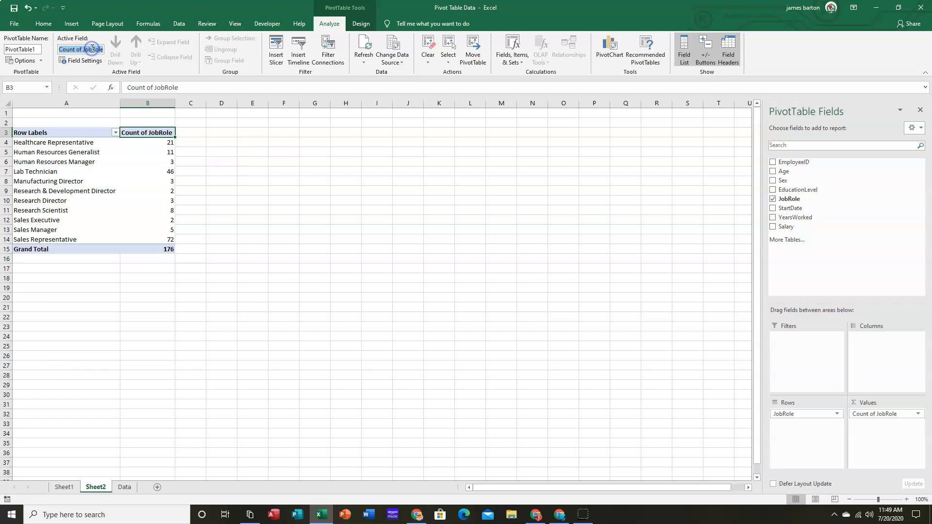
text(Employees)
key(Return)
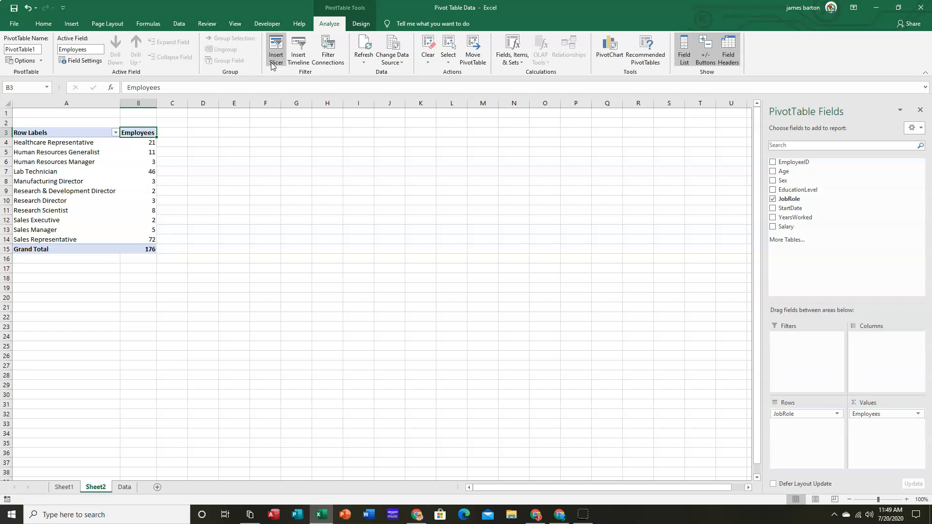
- Insert a timeline based on the StartDate field for the Sheet2 pivot table
click(301, 59)
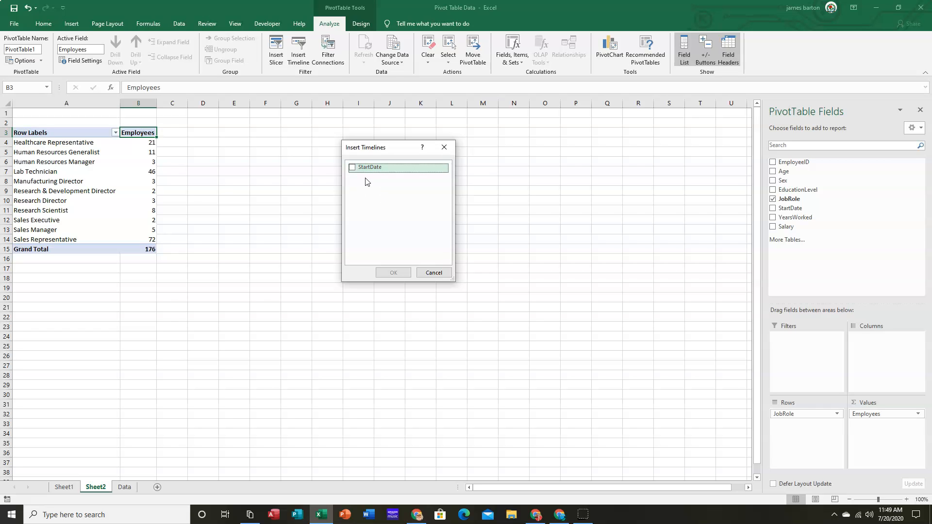
click(353, 168)
click(404, 272)
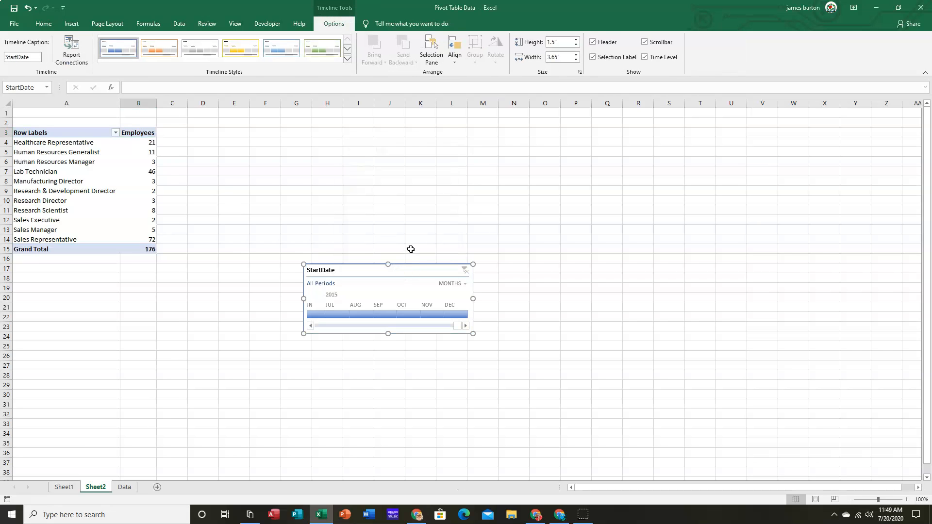
- Move the StartDate timeline, widen it to about 8.46 inches, and switch its time level to years
drag(396, 265, 396, 262)
drag(349, 269, 324, 283)
drag(416, 318, 639, 316)
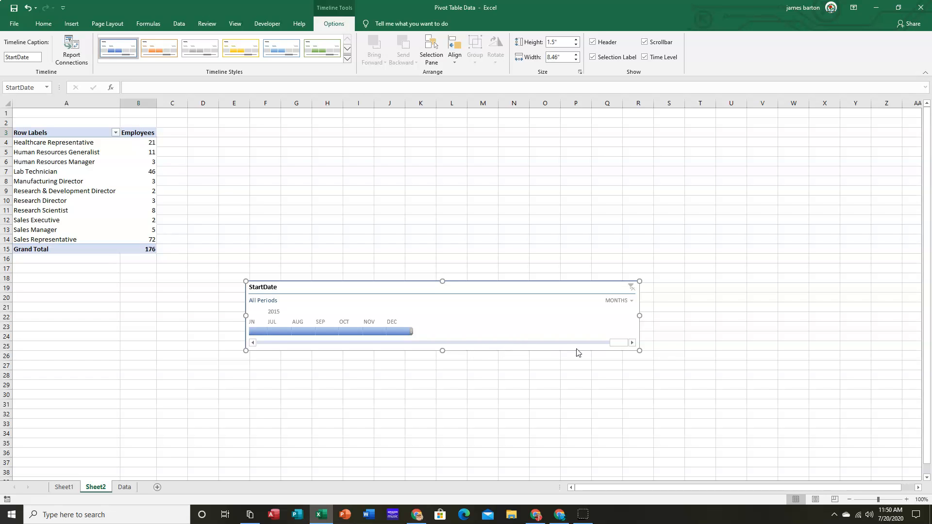
drag(619, 343, 246, 341)
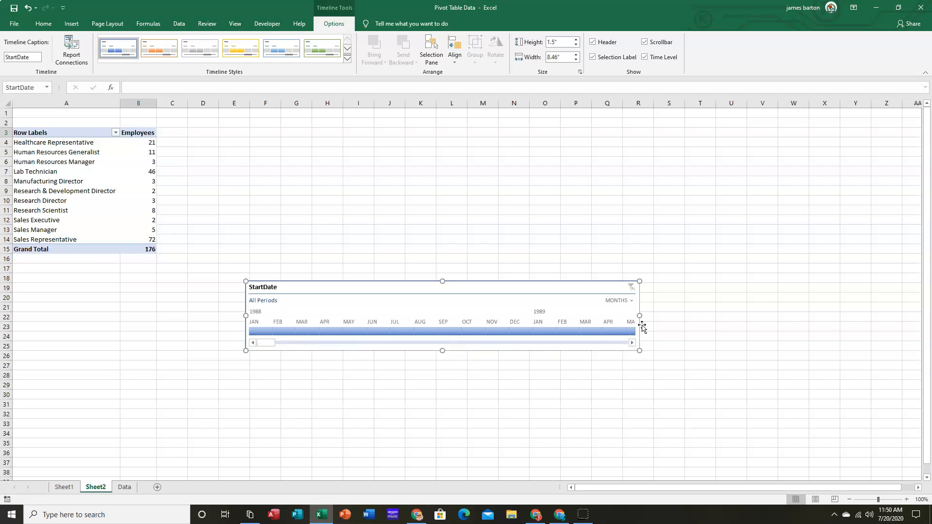
click(632, 302)
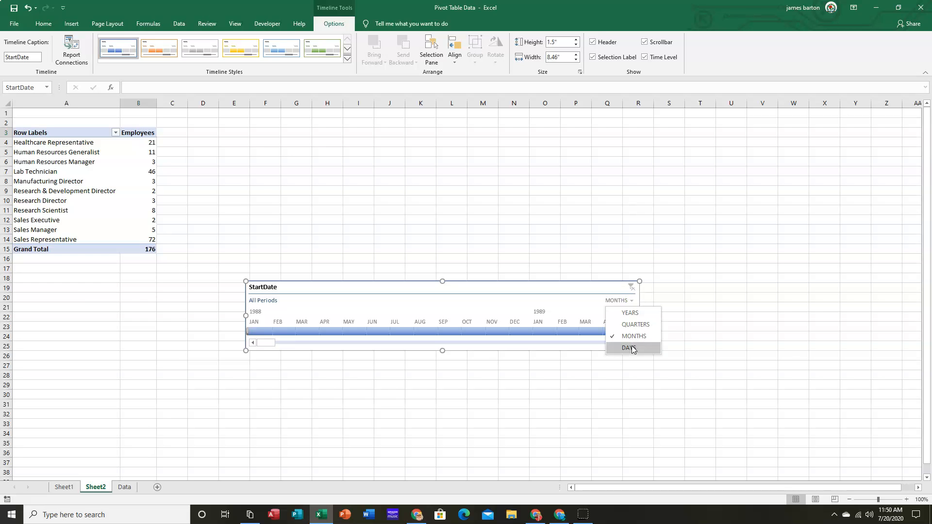
click(630, 313)
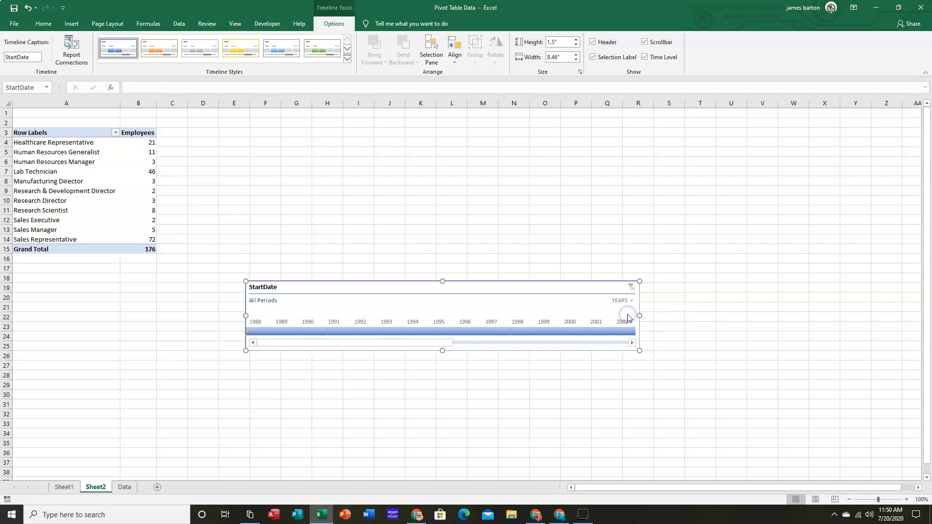
- Use the timeline to filter the pivot table by single years, going from 1988 up to 1992
click(260, 331)
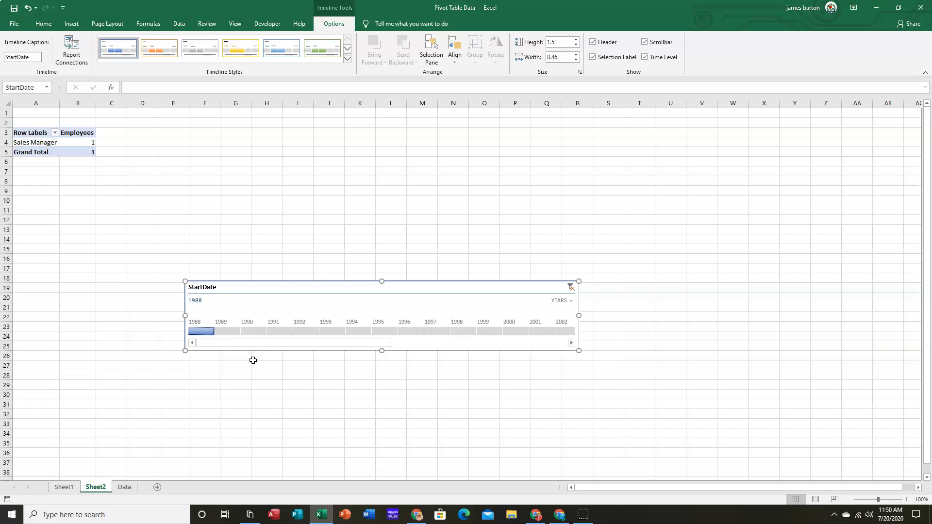
click(226, 332)
click(272, 332)
click(299, 330)
click(314, 333)
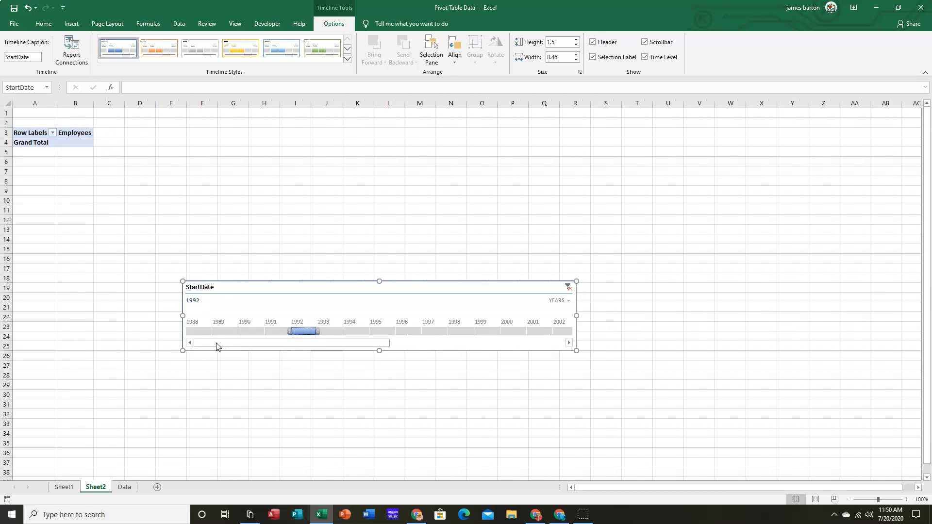
- Select the range 1988 to 1997 on the timeline and extend its end to 2007
drag(193, 332, 436, 332)
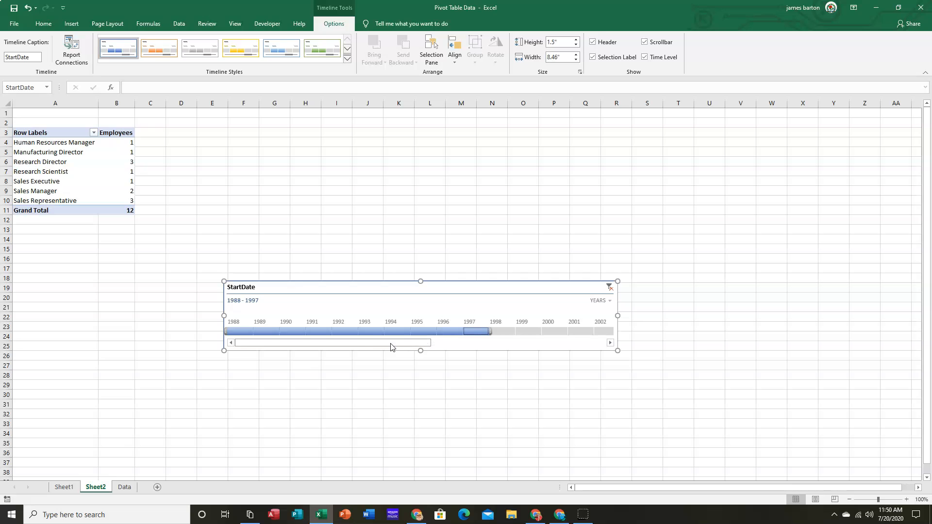
click(366, 345)
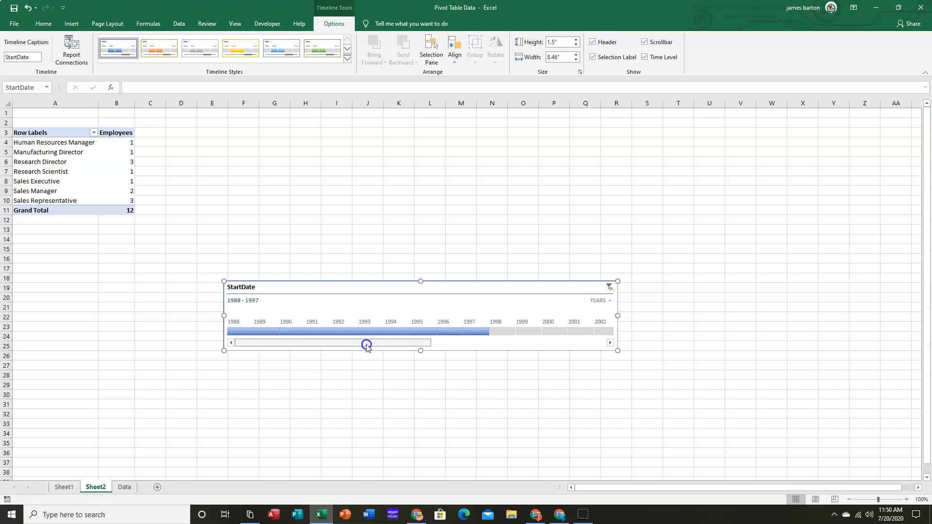
drag(367, 345, 313, 343)
mouse_move(490, 332)
mouse_down()
mouse_move(632, 328)
mouse_move(459, 330)
mouse_move(479, 332)
mouse_up()
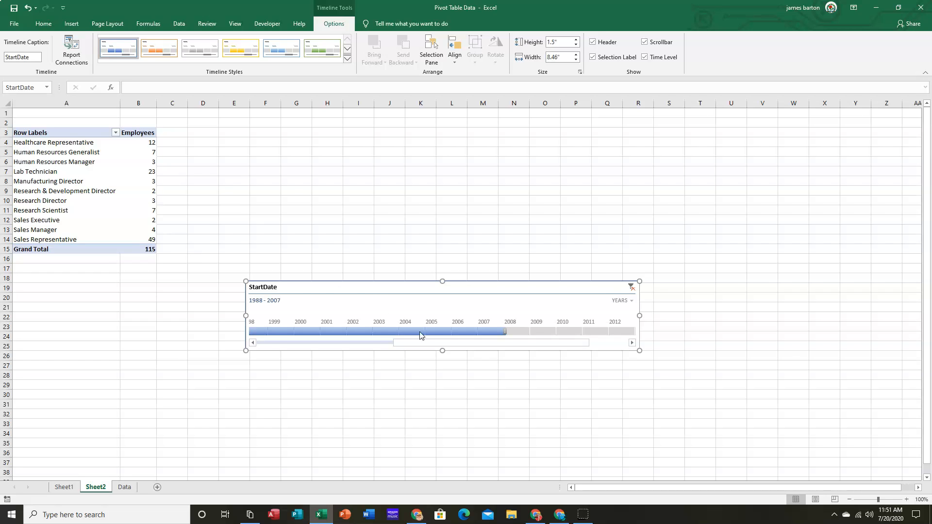
- Switch the timeline filter back to single years, ending on 2004, and deselect the timeline
click(436, 330)
click(394, 330)
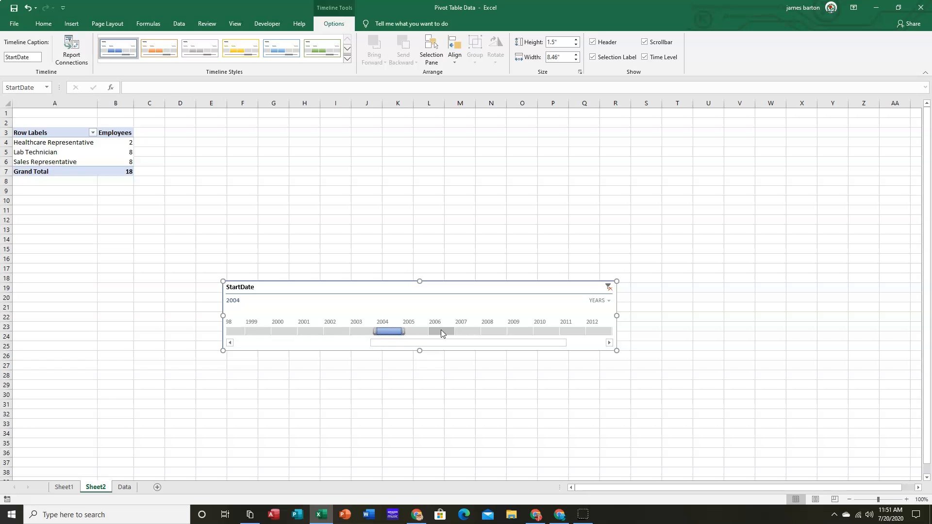
click(365, 333)
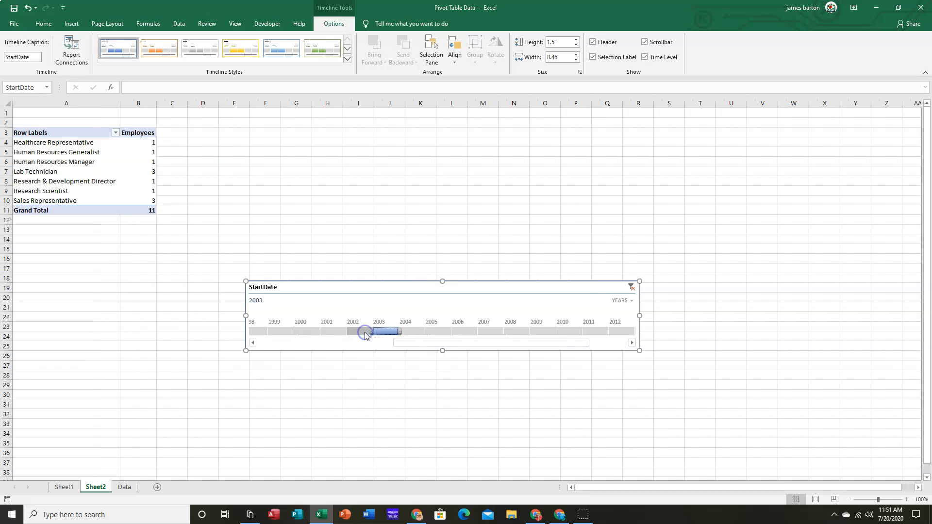
click(413, 332)
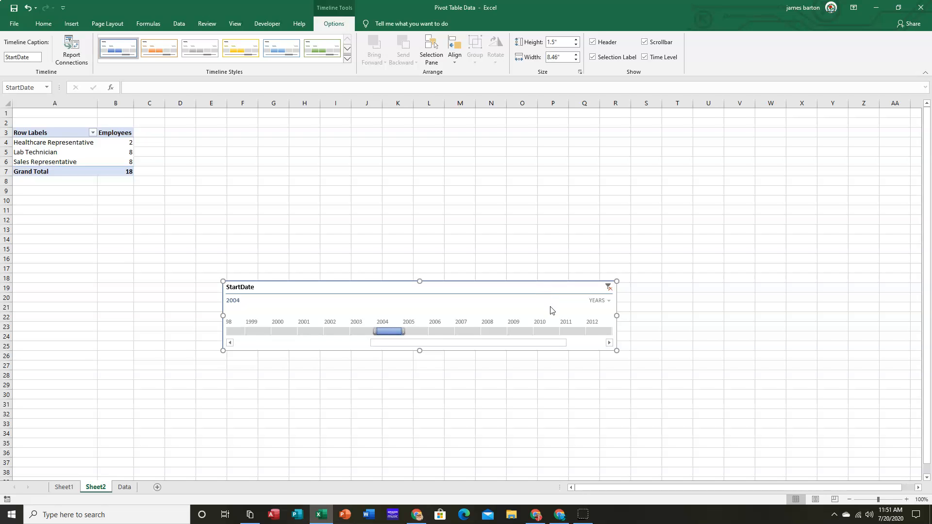
click(498, 246)
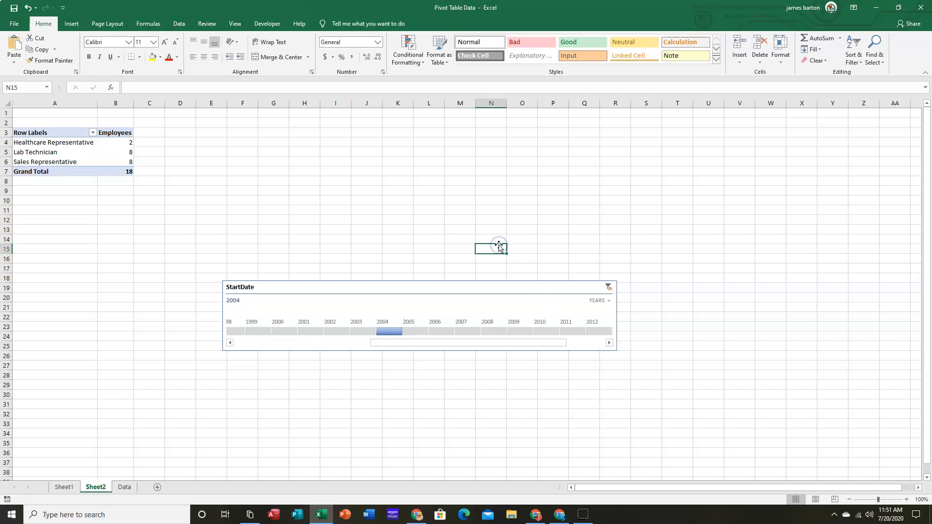
- On Sheet1, insert a clustered column PivotChart from the salary pivot table and enlarge it to about 8.01 by 5.11 inches
click(63, 488)
click(566, 316)
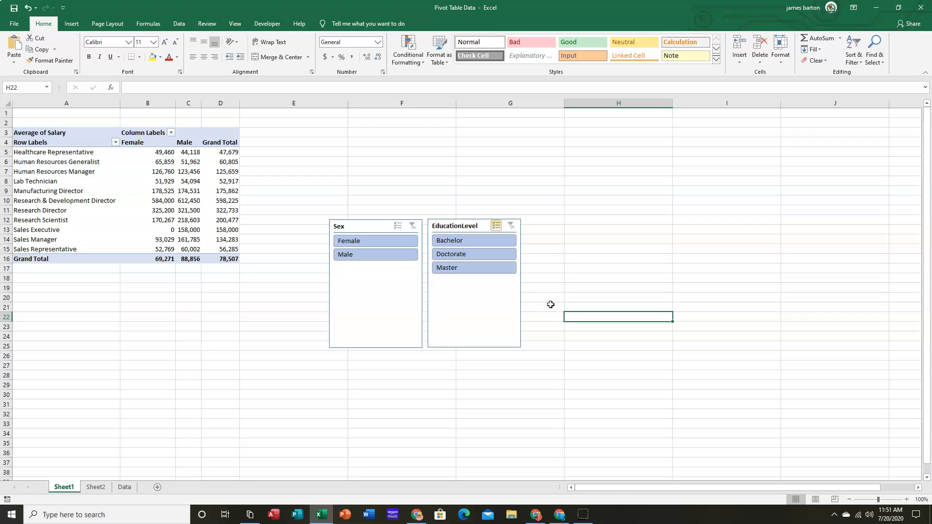
click(81, 173)
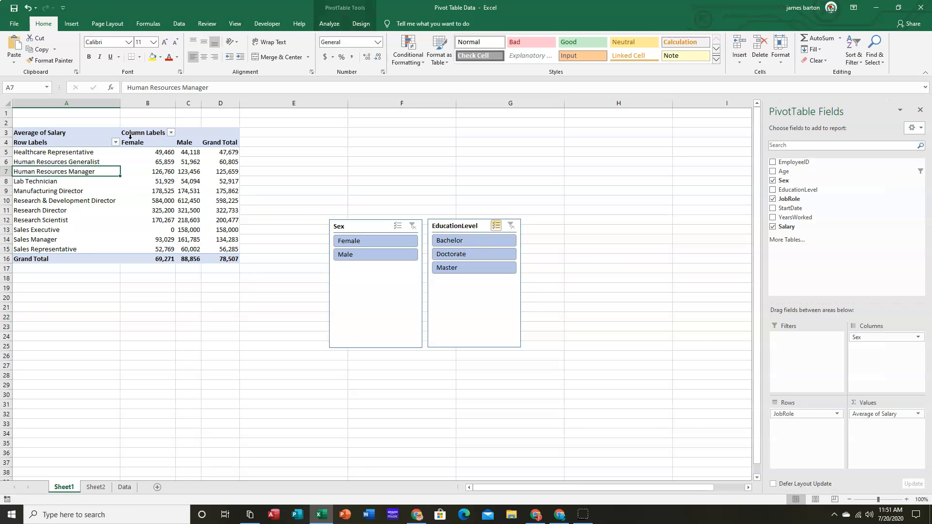
click(331, 24)
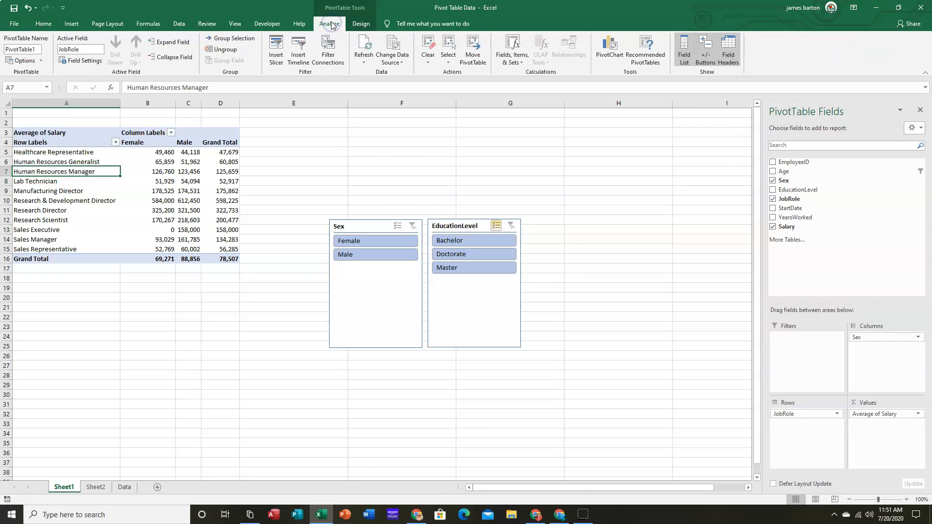
click(608, 49)
mouse_move(481, 214)
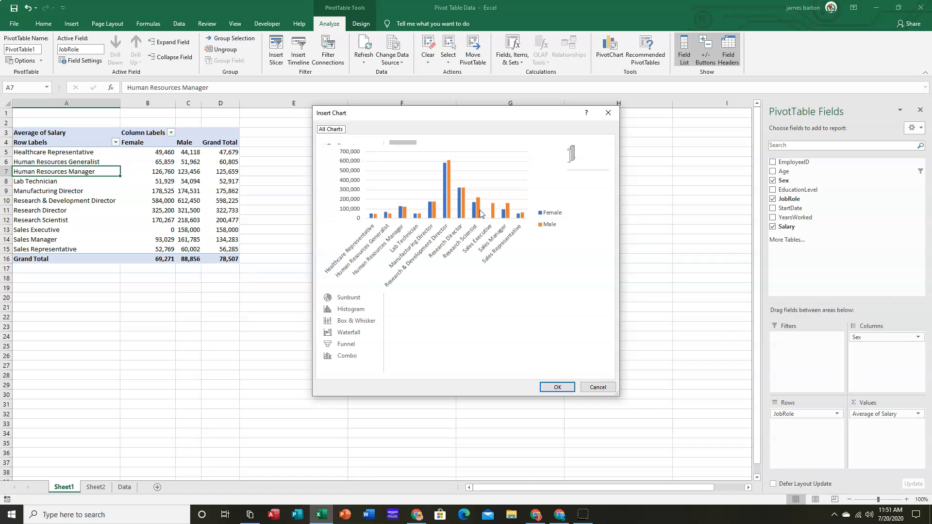
click(560, 388)
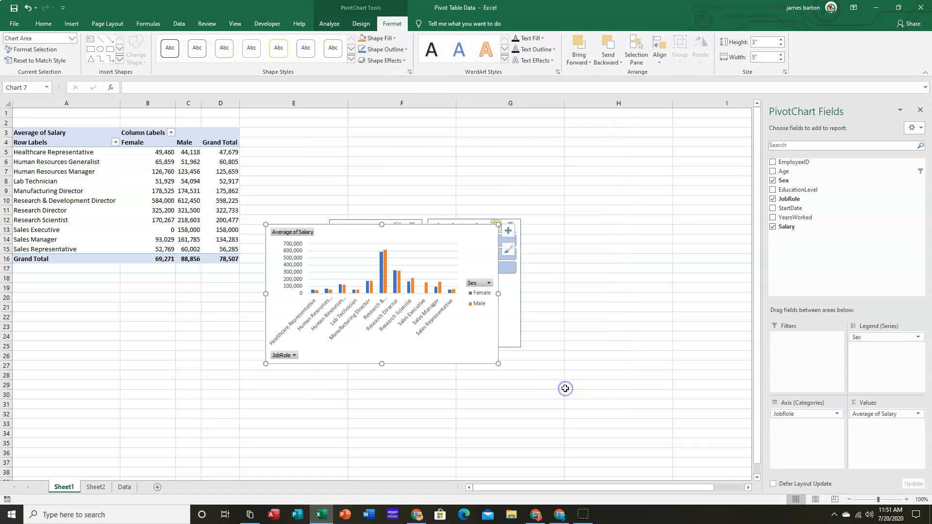
drag(498, 225, 636, 128)
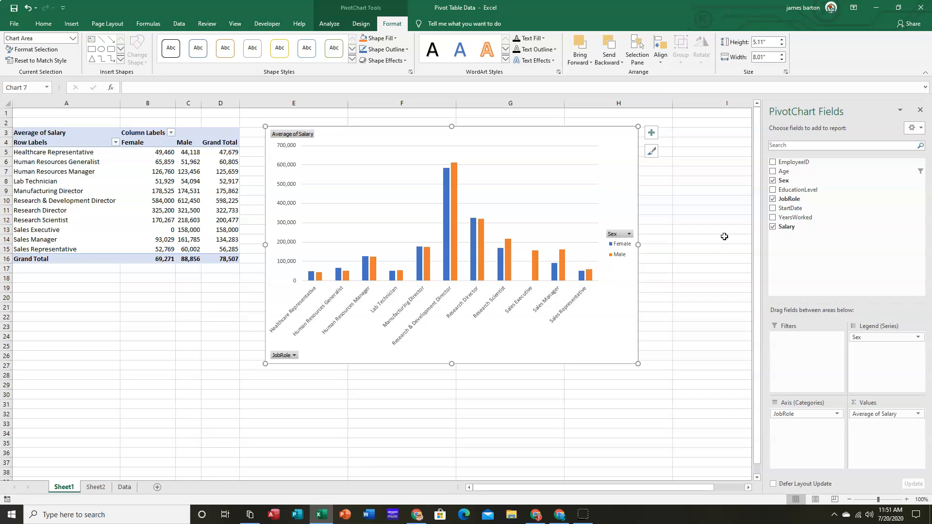
- Try removing the Sex field from the PivotChart, undo that removal, and delete the chart
click(773, 180)
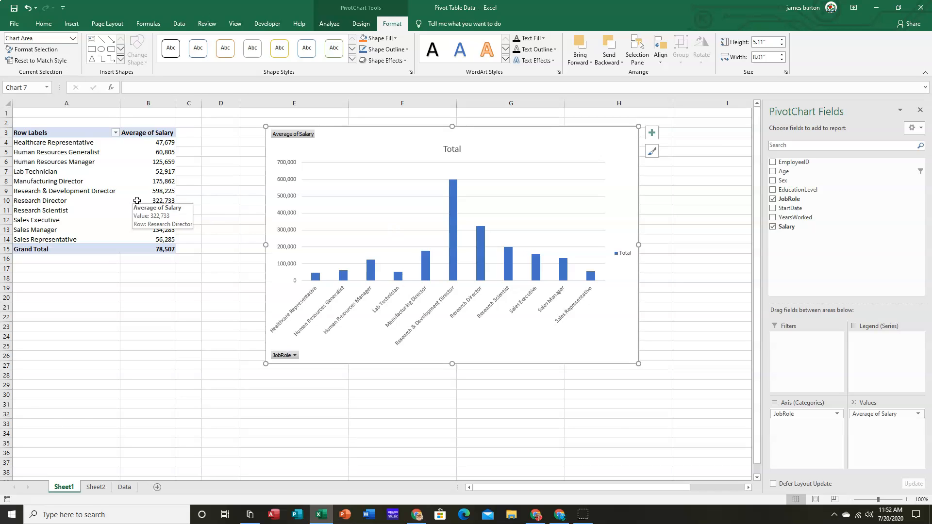
click(28, 10)
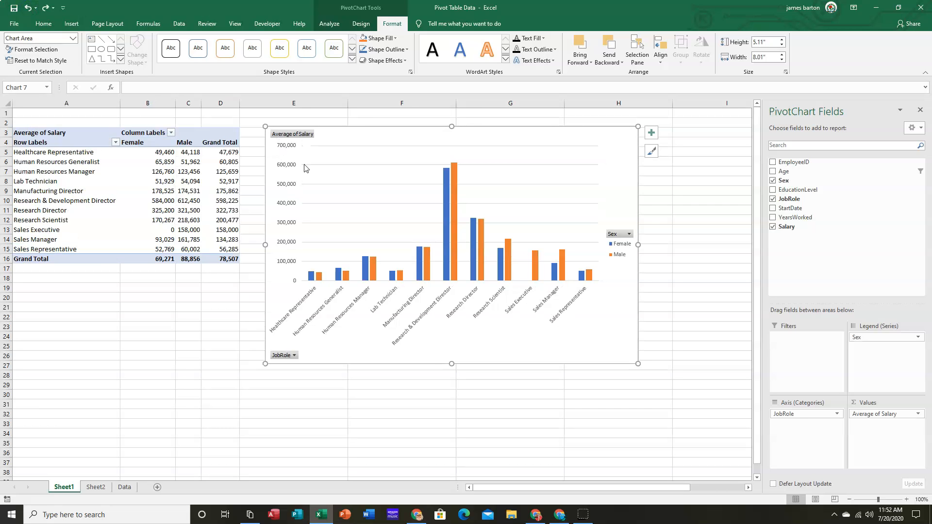
key(Delete)
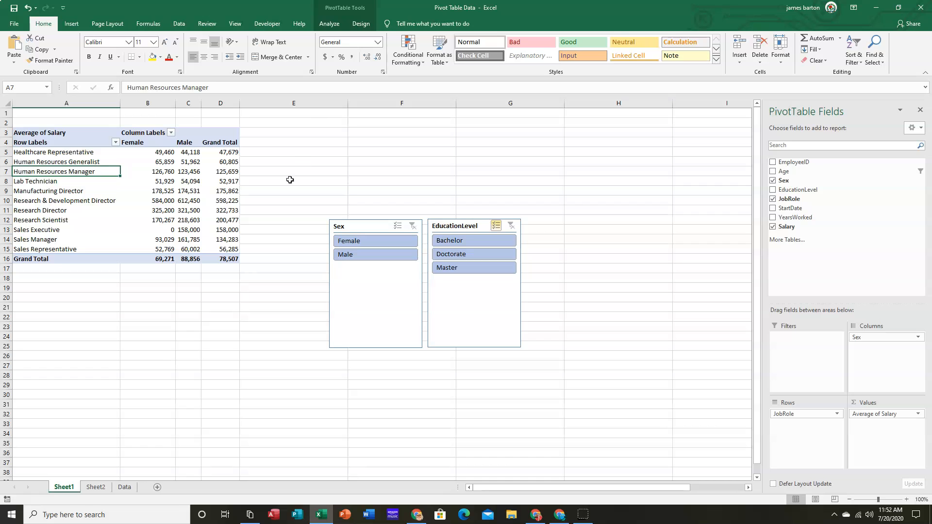
- Create a PivotChart from the employee table Table1 on the Data sheet, placing it on a new worksheet
click(124, 487)
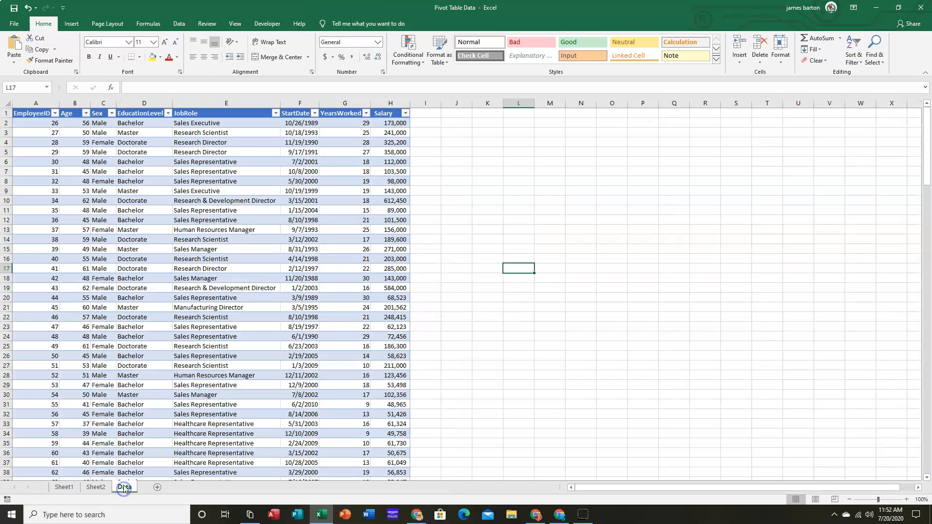
click(225, 248)
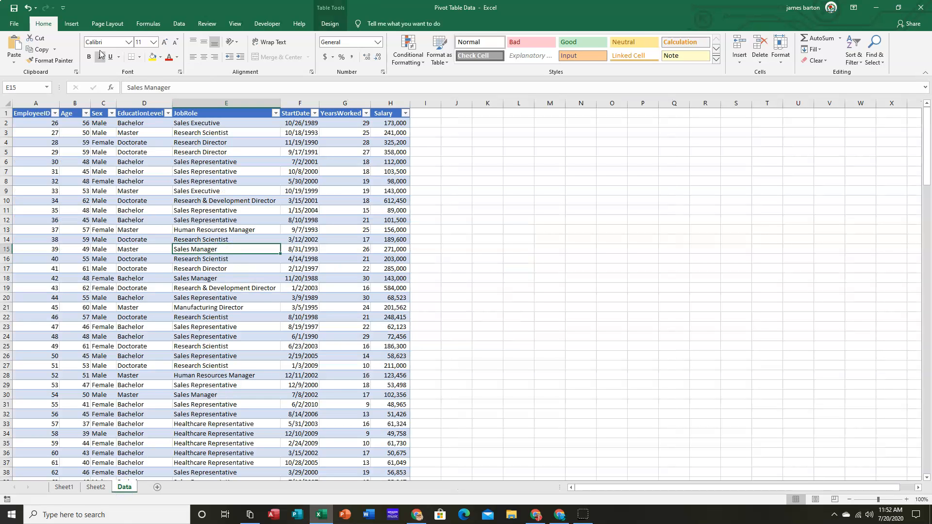
click(72, 27)
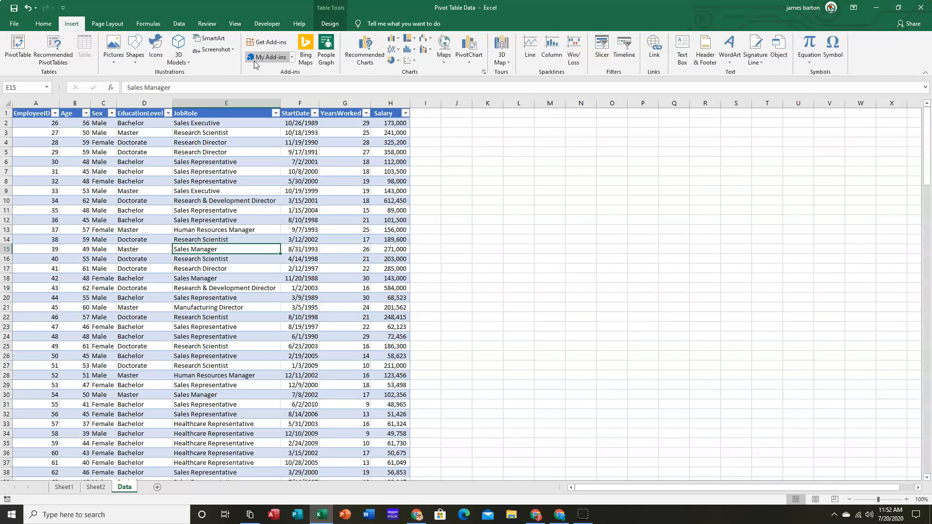
click(470, 63)
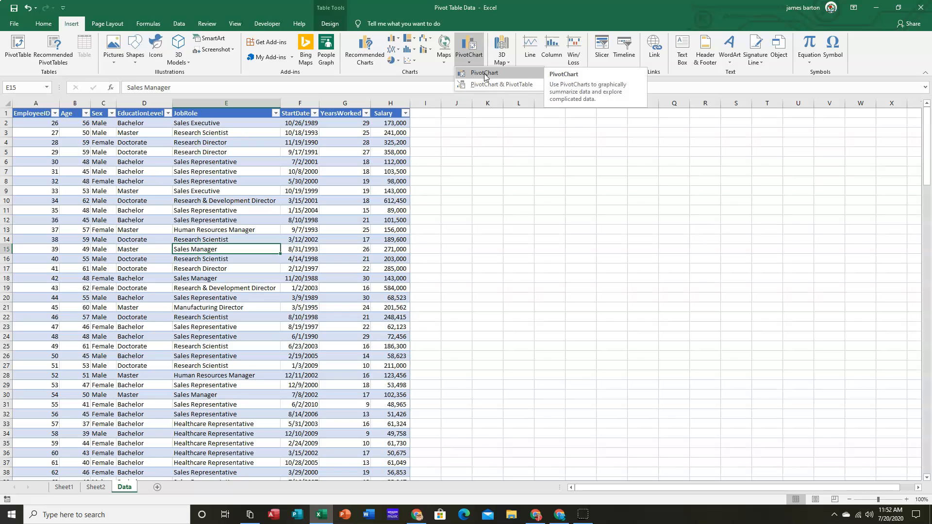
click(484, 73)
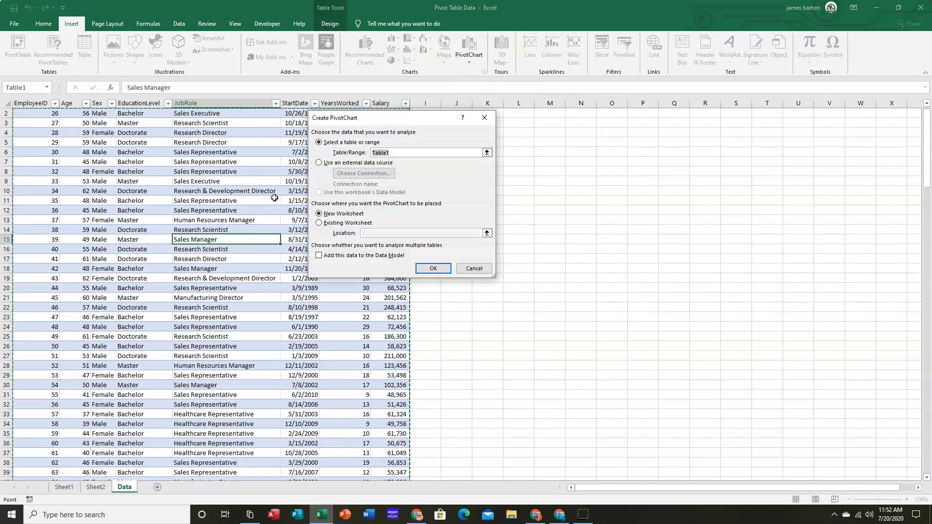
click(432, 268)
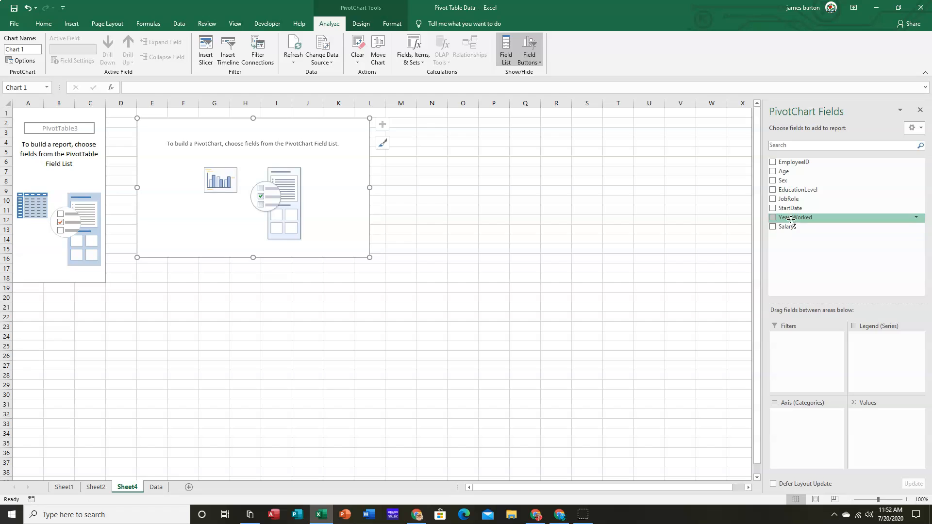
- Add the JobRole and Salary fields to the PivotChart and enlarge the chart to about column P and row 31
click(773, 200)
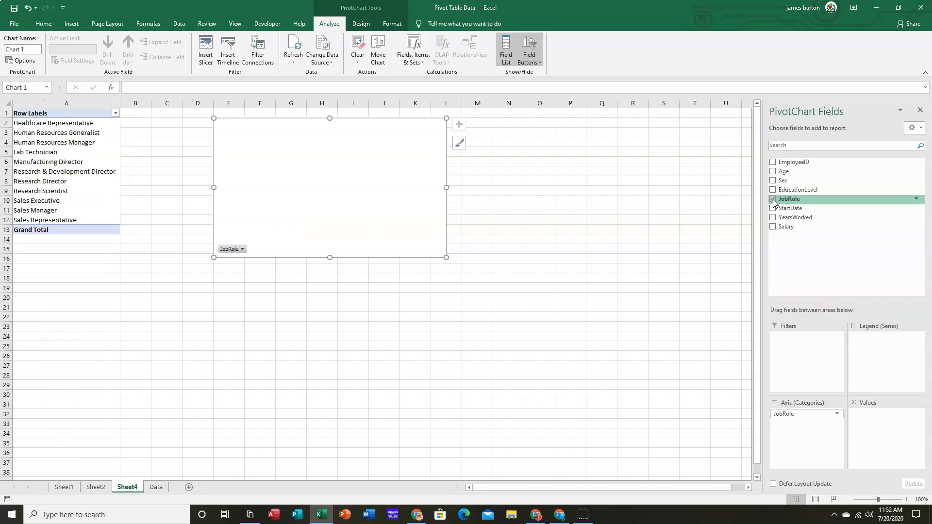
click(773, 227)
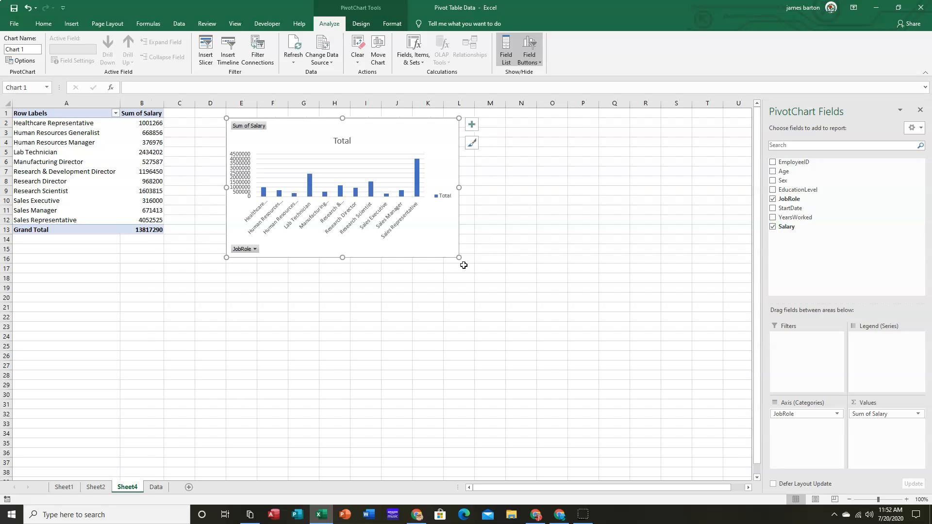
drag(459, 258, 585, 401)
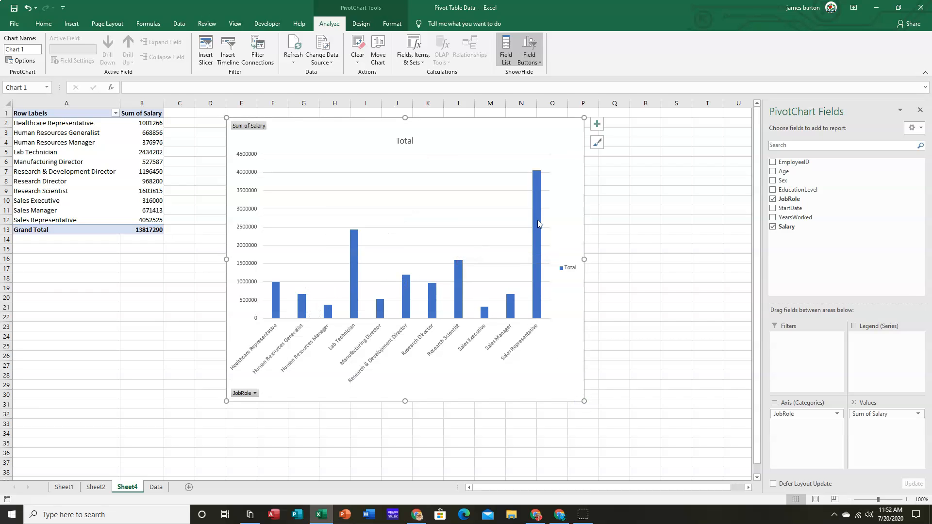
mouse_move(538, 223)
click(254, 394)
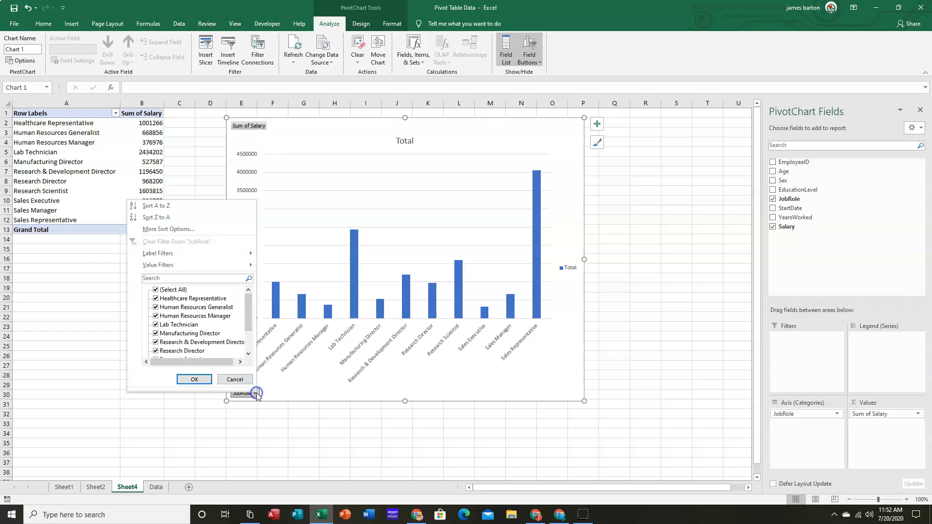
drag(247, 325, 248, 352)
click(235, 379)
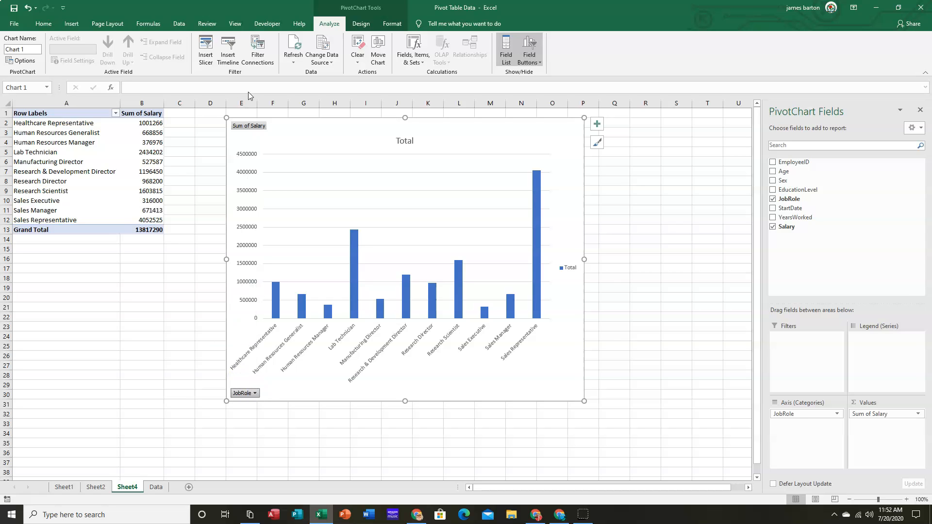
- Insert an EducationLevel slicer for the new sheet's pivot table and place it beneath the table
click(72, 143)
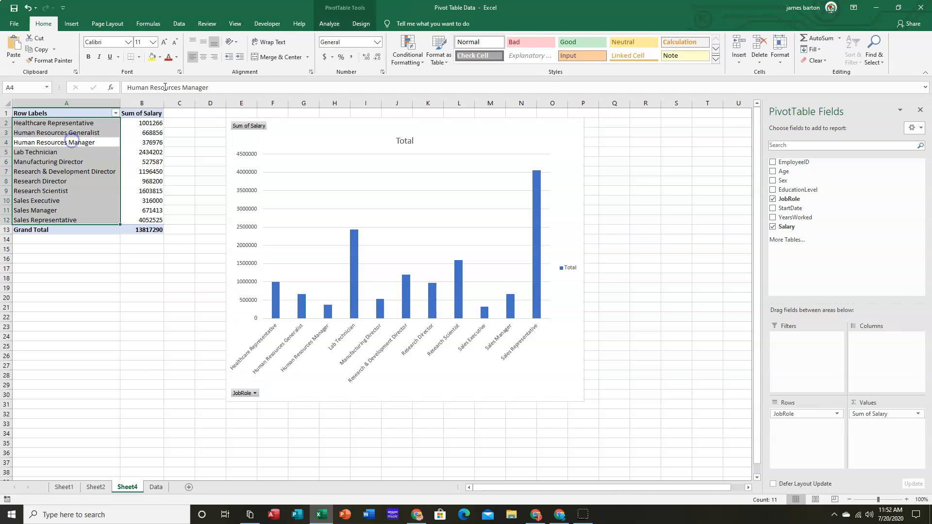
click(329, 23)
click(276, 49)
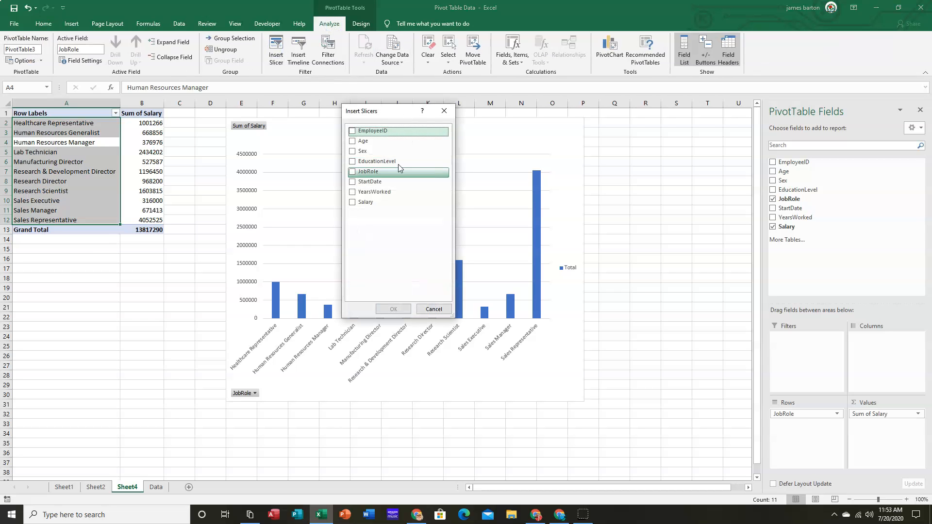
click(353, 161)
click(393, 309)
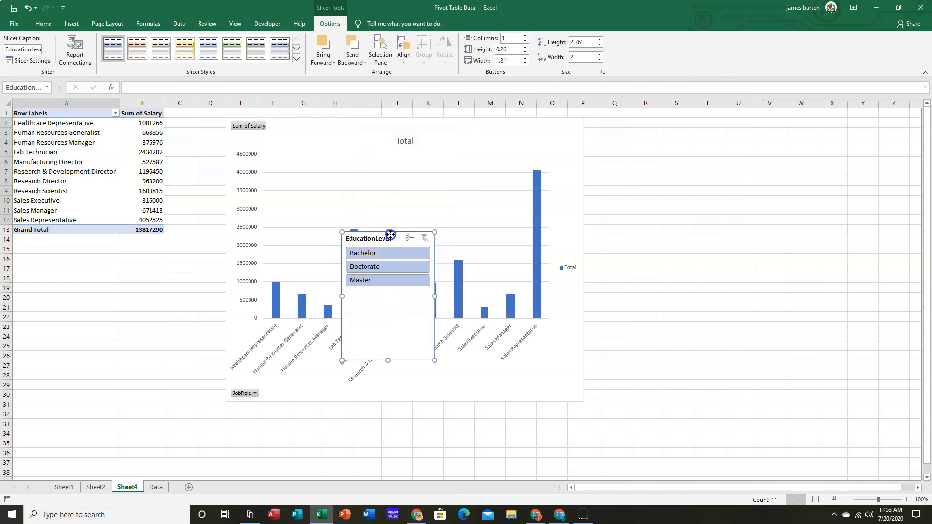
drag(397, 236, 127, 259)
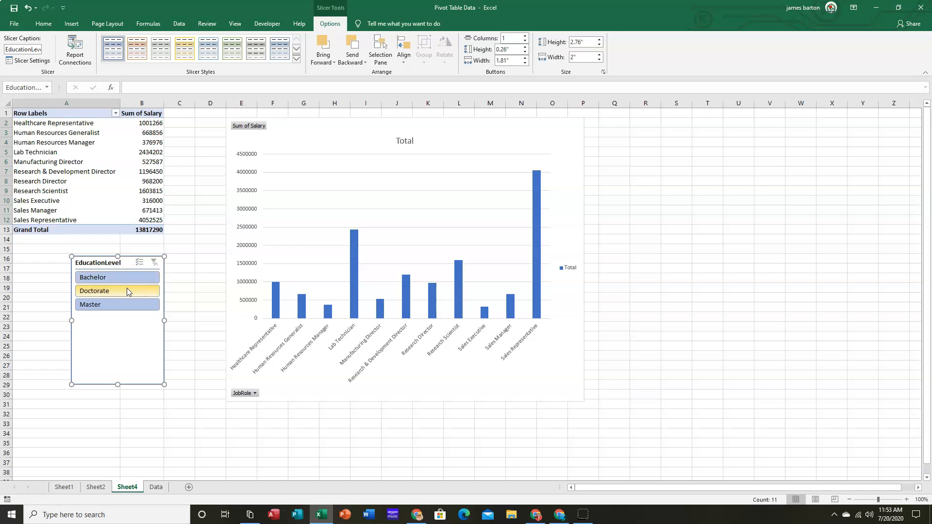
- Filter the pivot table and chart with the EducationLevel slicer, first to Doctorate and finally to Bachelor, and select the Sales Executive row label
click(113, 293)
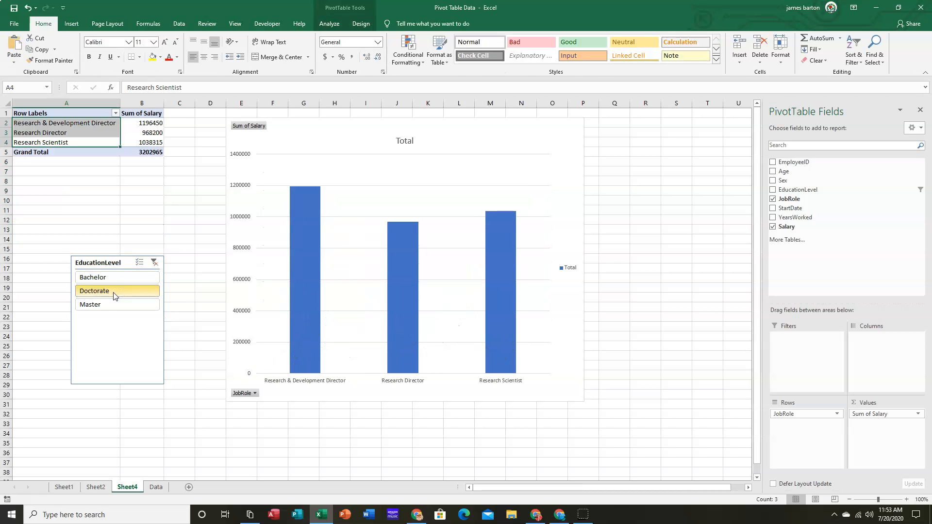
click(116, 278)
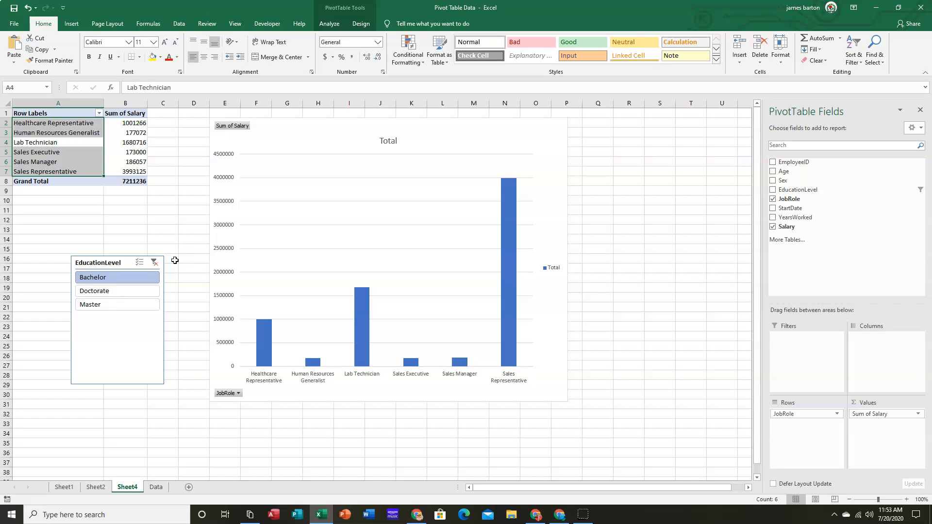
click(82, 153)
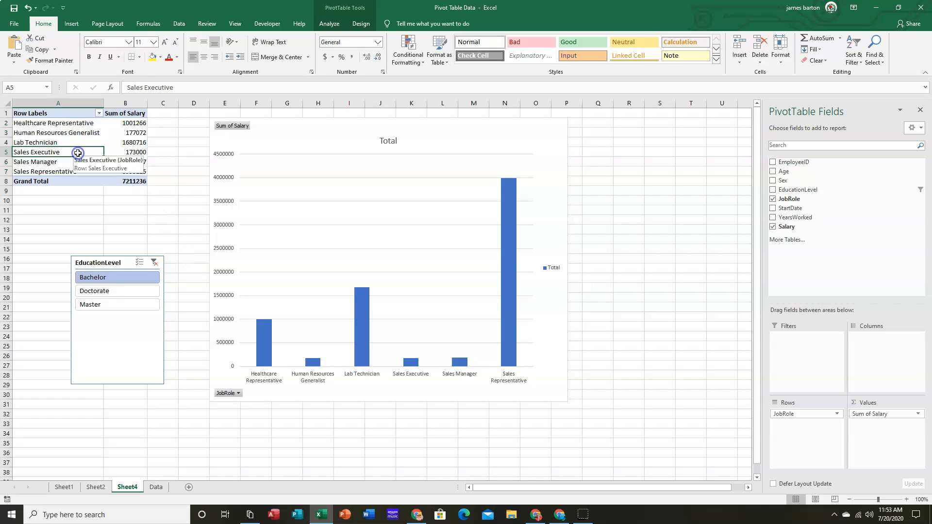